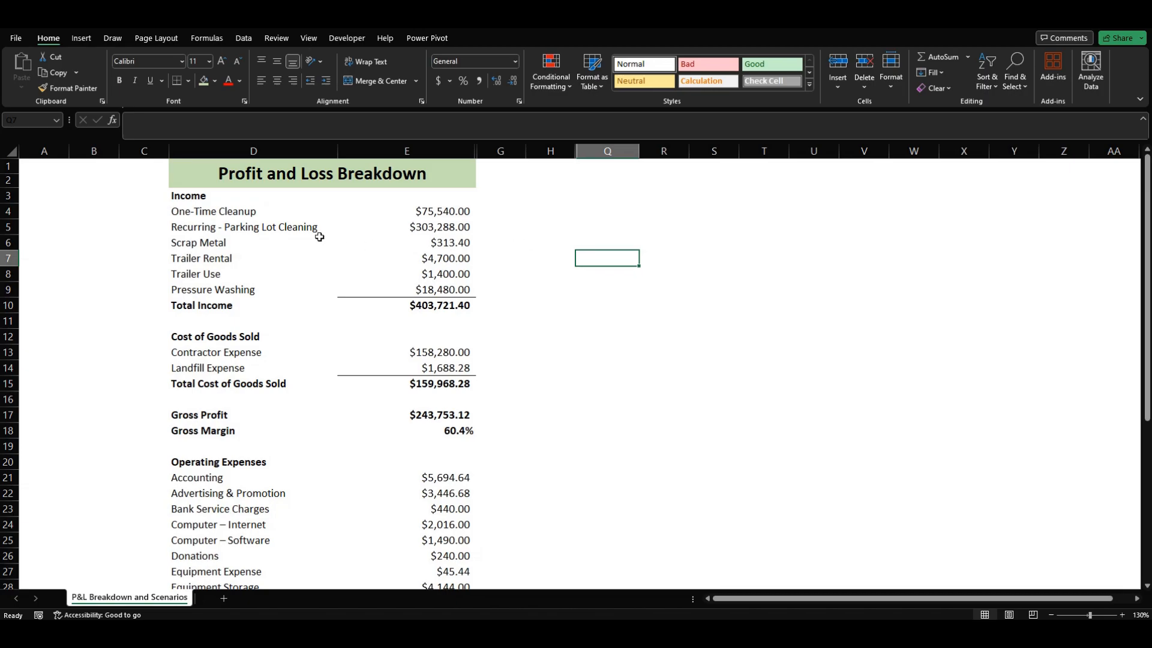
Review the profit and loss breakdown from the income lines through gross margin and operating expenses down to net margin
left_click(300, 212)
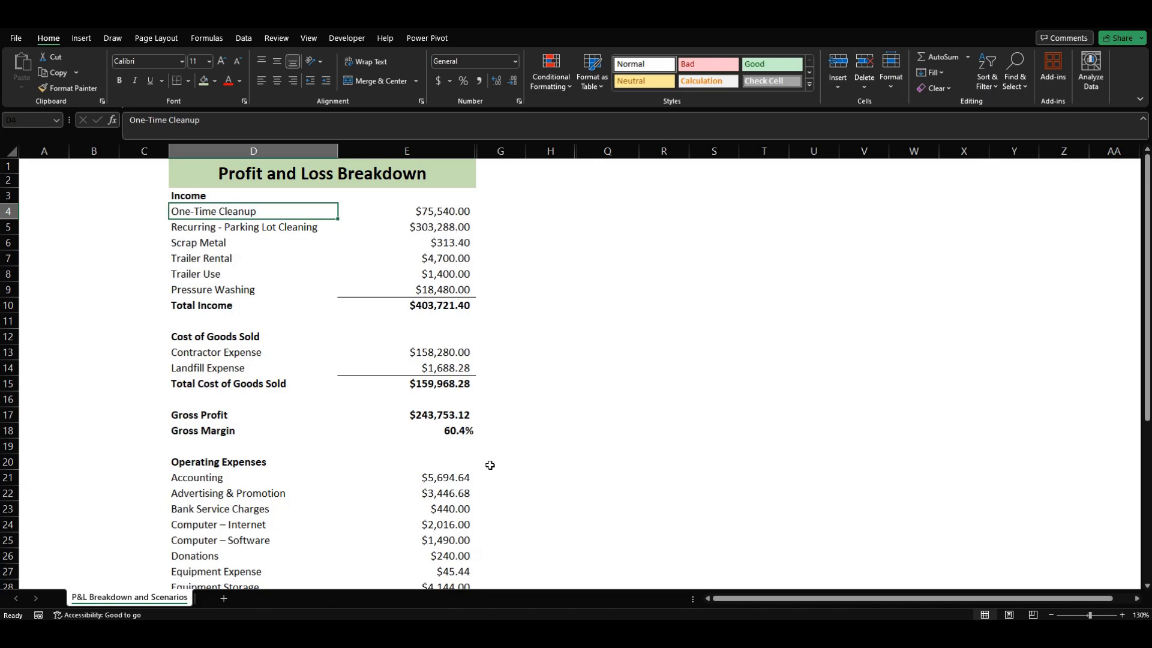
left_click(427, 433)
scroll(484, 416, "down", 8)
scroll(485, 416, "down", 1)
scroll(497, 420, "up", 9)
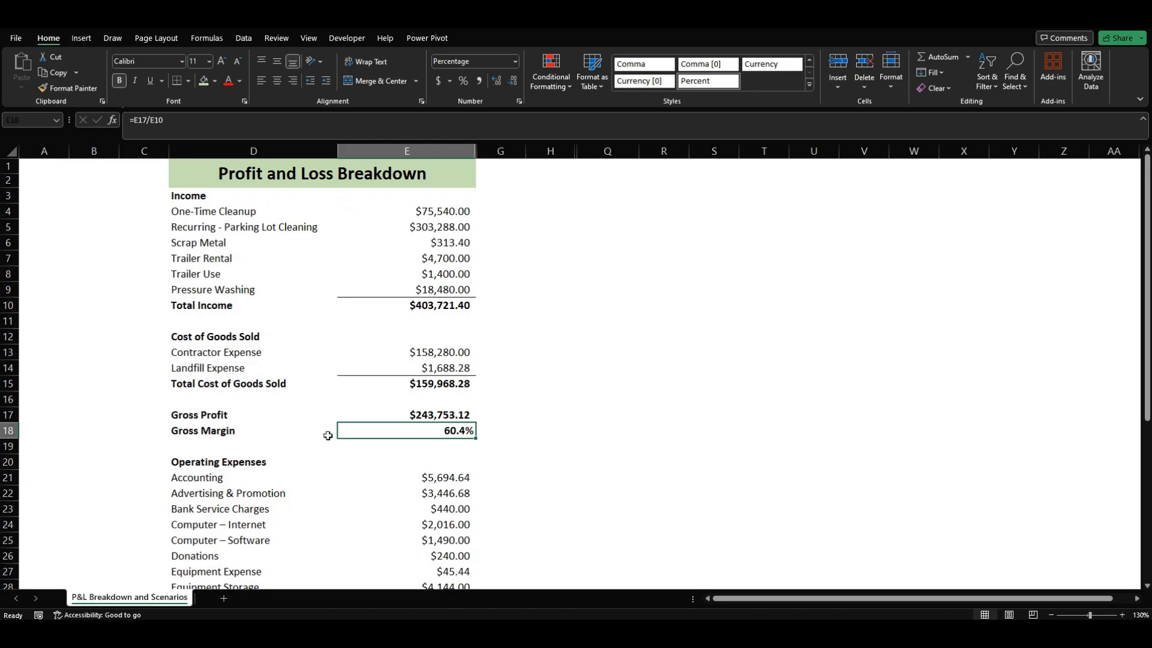
scroll(327, 435, "down", 3)
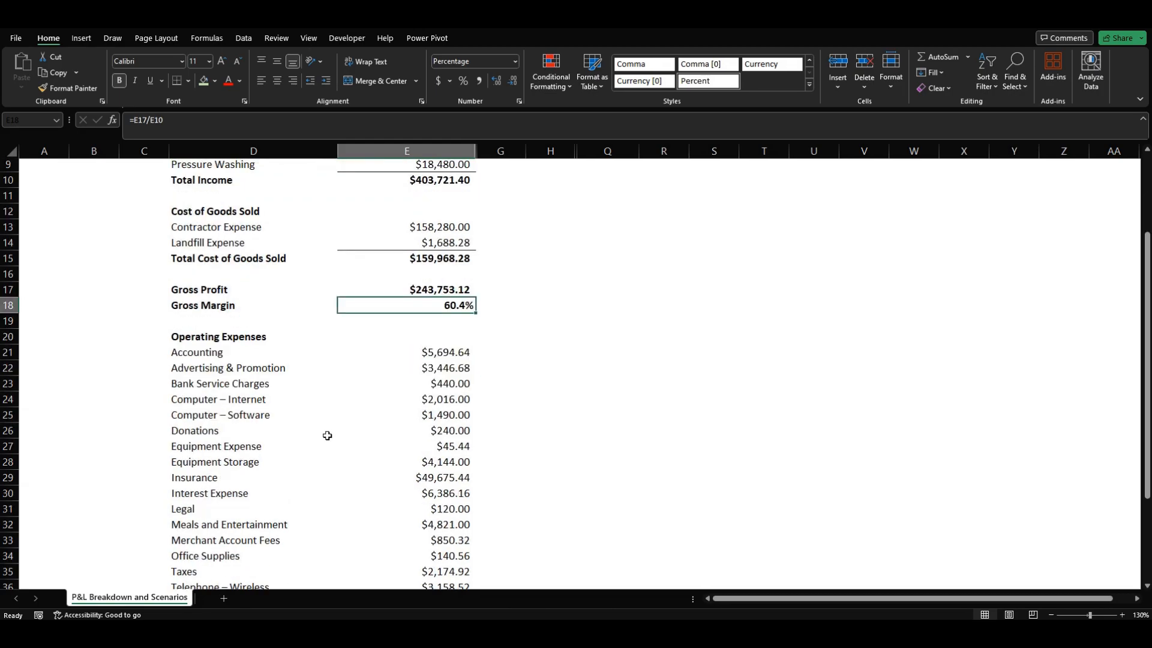
scroll(327, 435, "down", 1)
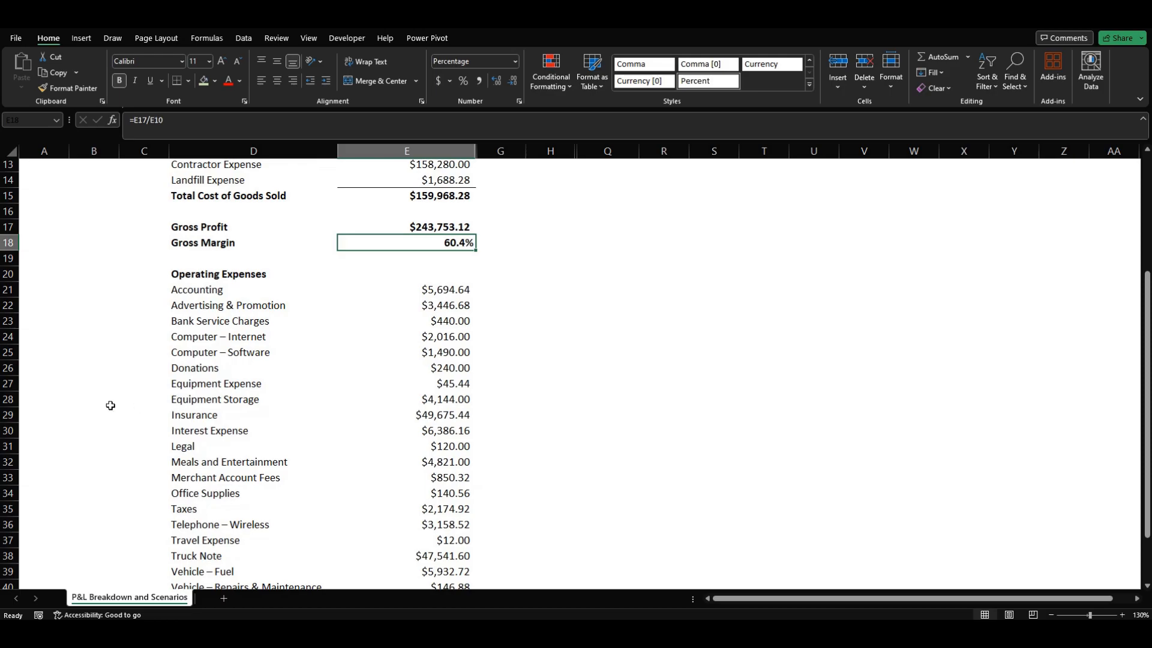
scroll(109, 401, "down", 1)
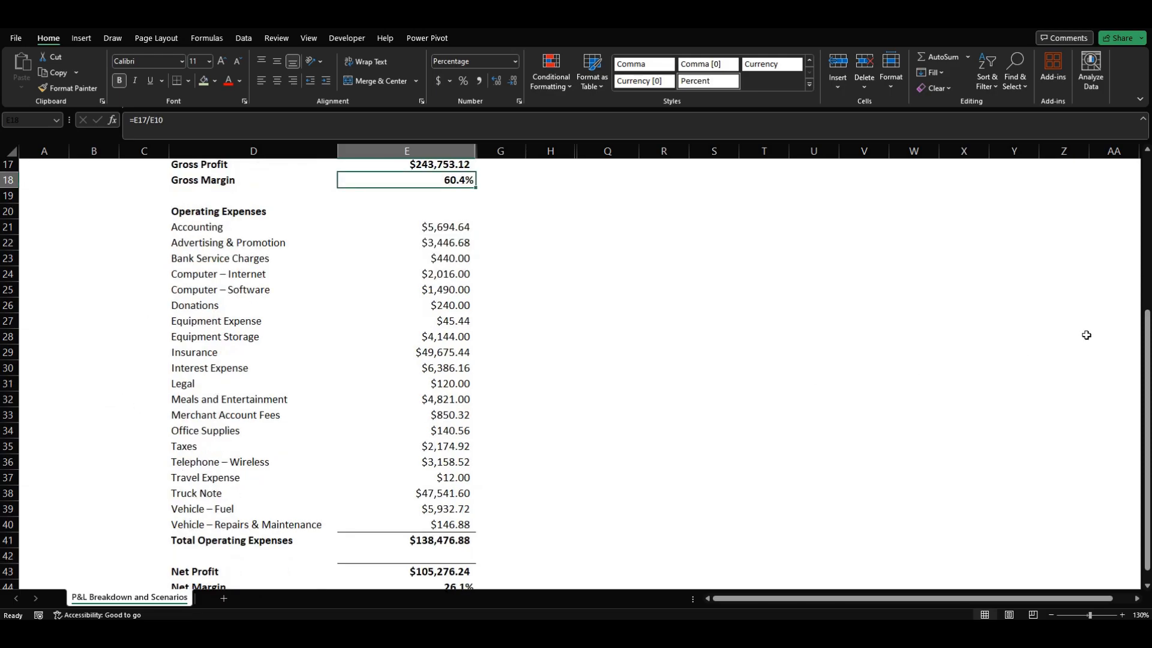
left_click_drag(1147, 372, 1143, 393)
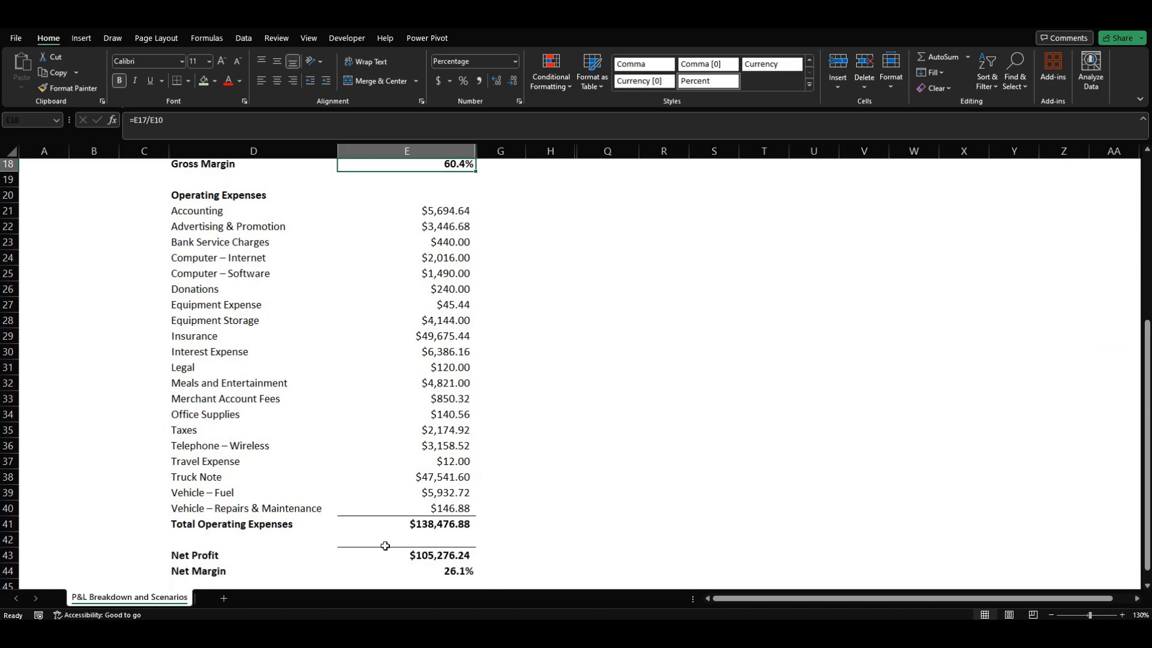
left_click_drag(1142, 390, 1133, 217)
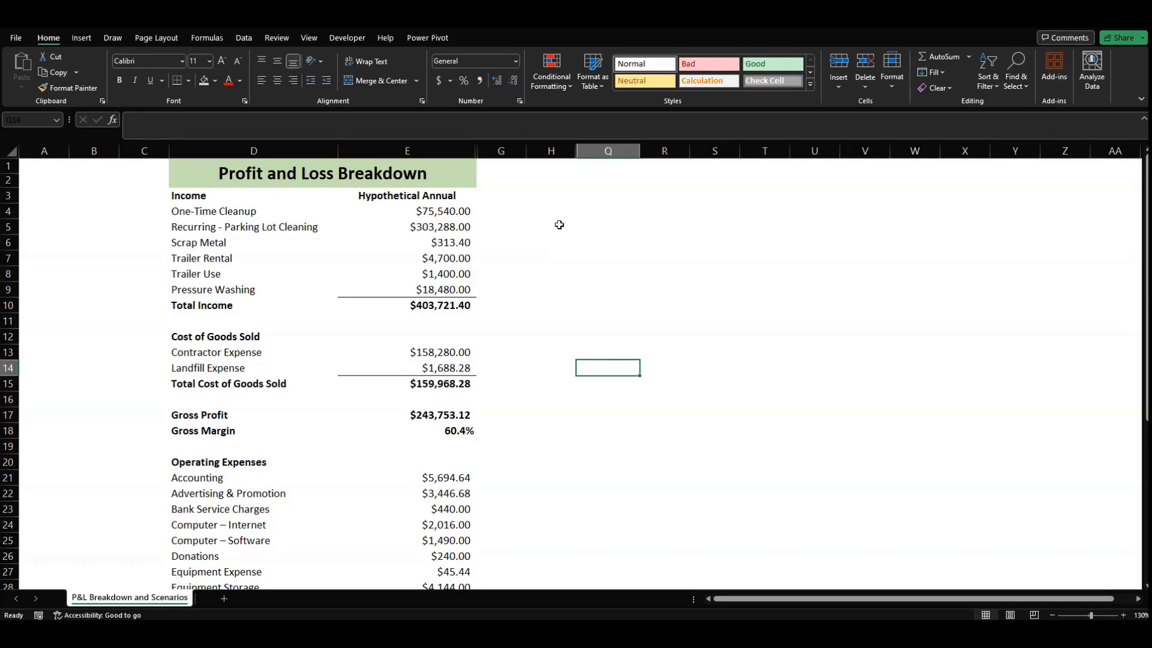
Examine the hypothetical annual income amounts for One-Time Cleanup and Recurring - Parking Lot Cleaning
left_click(385, 208)
left_click(191, 198)
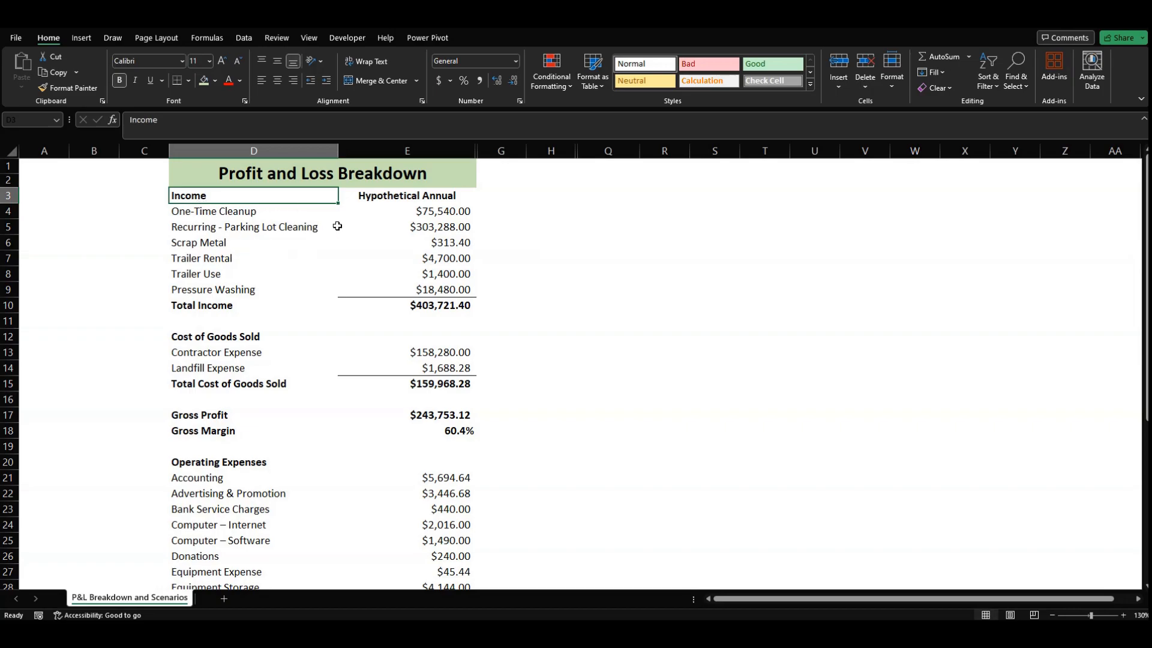
left_click(381, 217)
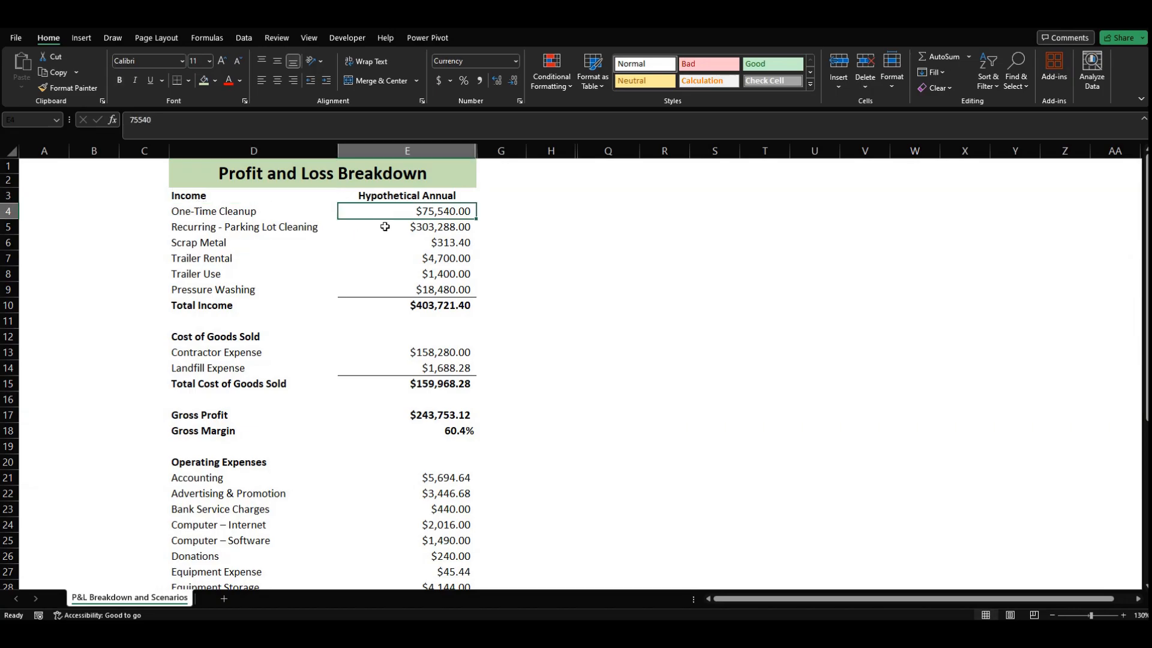
left_click(383, 232)
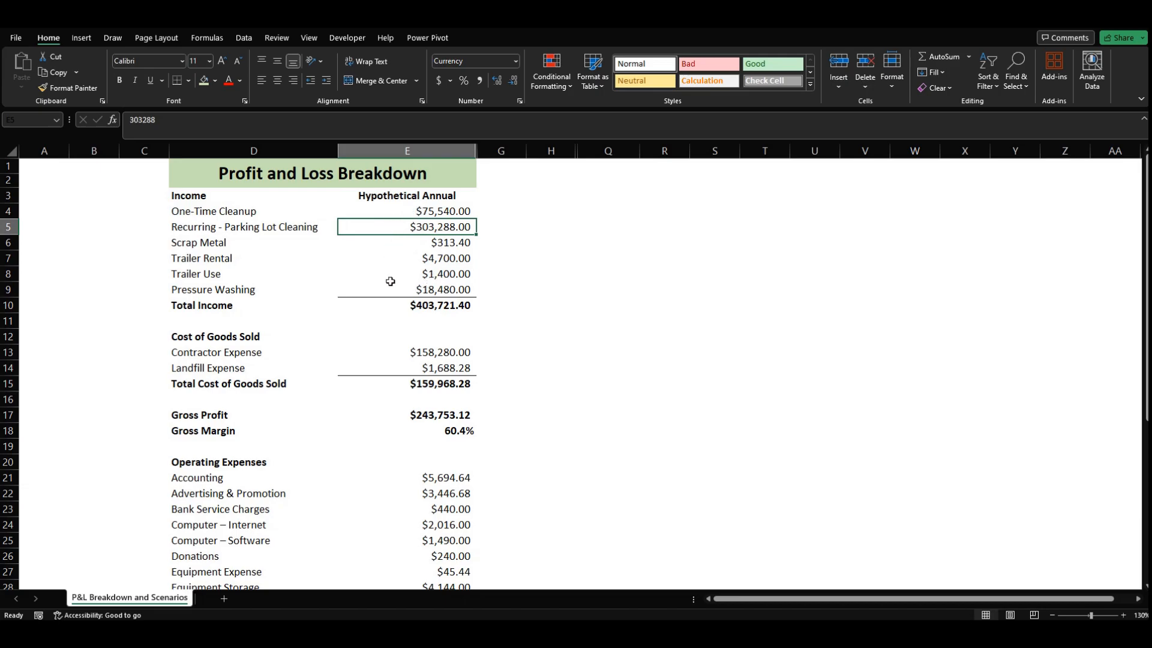
Unhide column F, which holds each line's percentage share, between columns E and G
left_click_drag(408, 151, 501, 151)
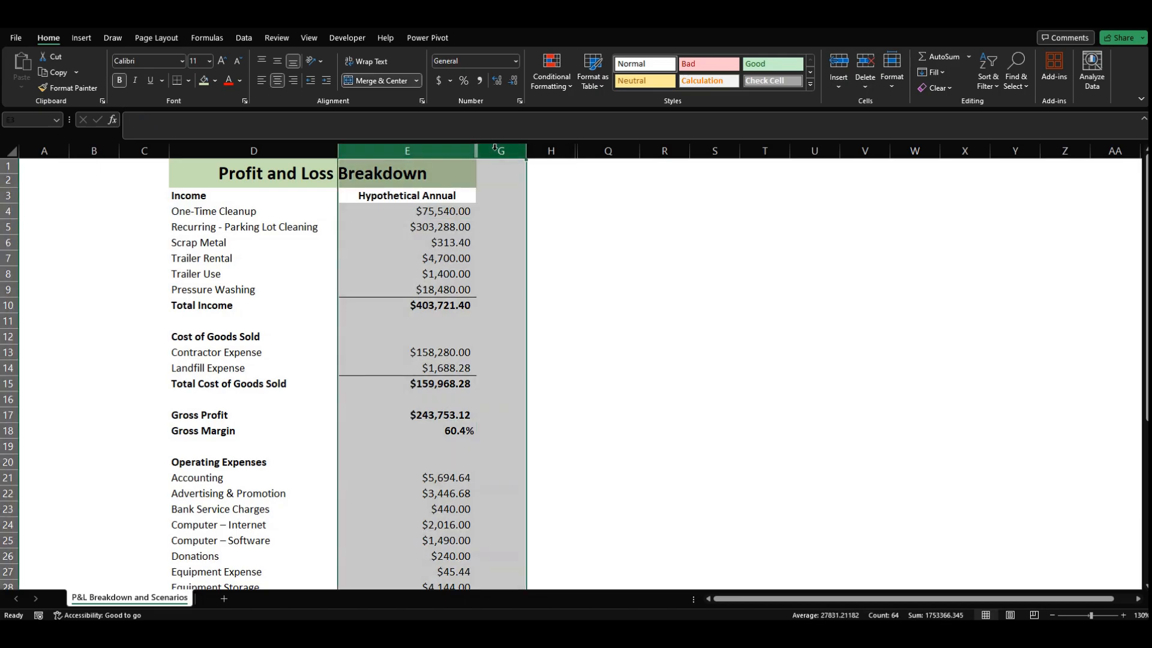
right_click(498, 152)
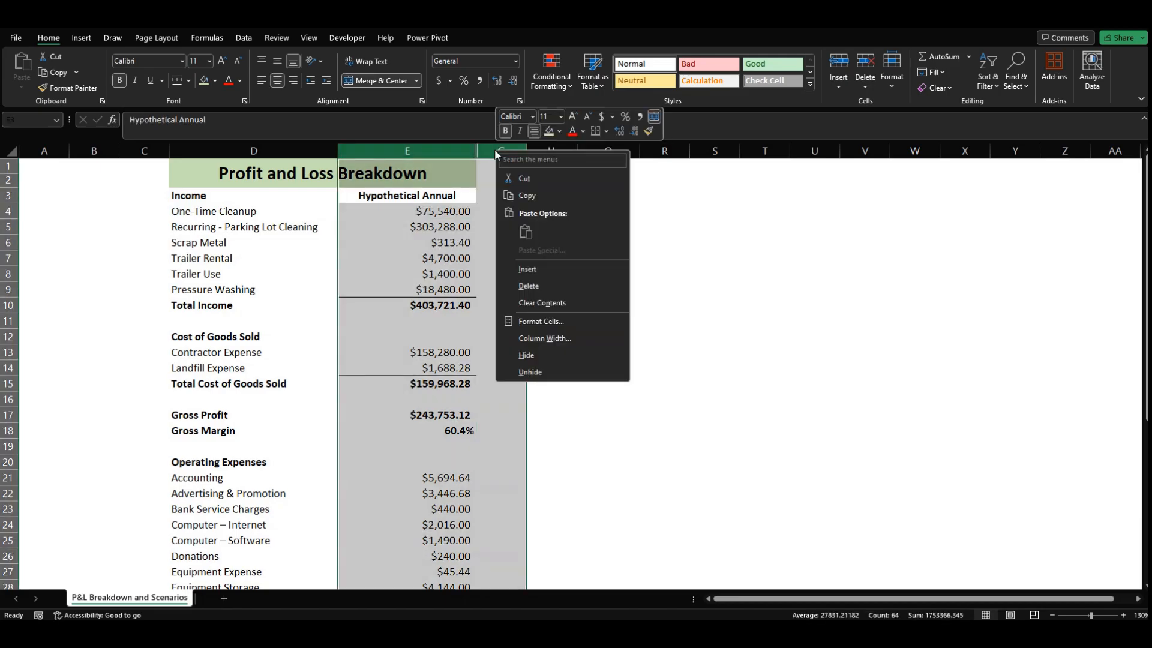
left_click(548, 376)
left_click(535, 349)
Compare the amounts and income shares of the Recurring - Parking Lot Cleaning and Pressure Washing lines
left_click(505, 240)
left_click(505, 222)
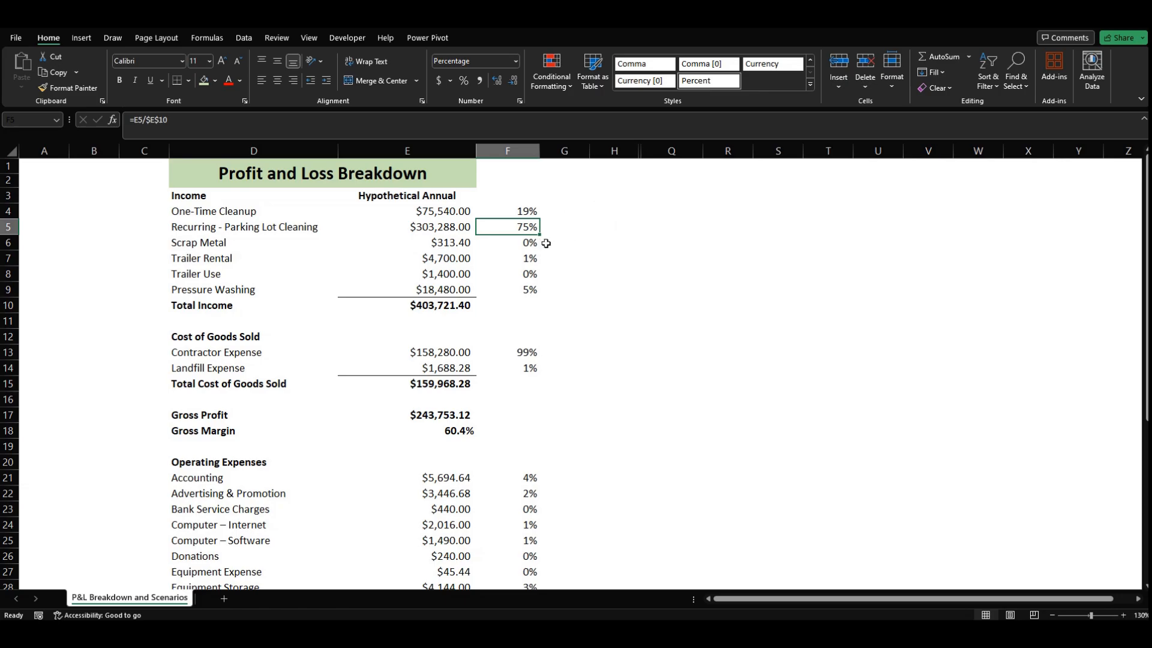
left_click(434, 293)
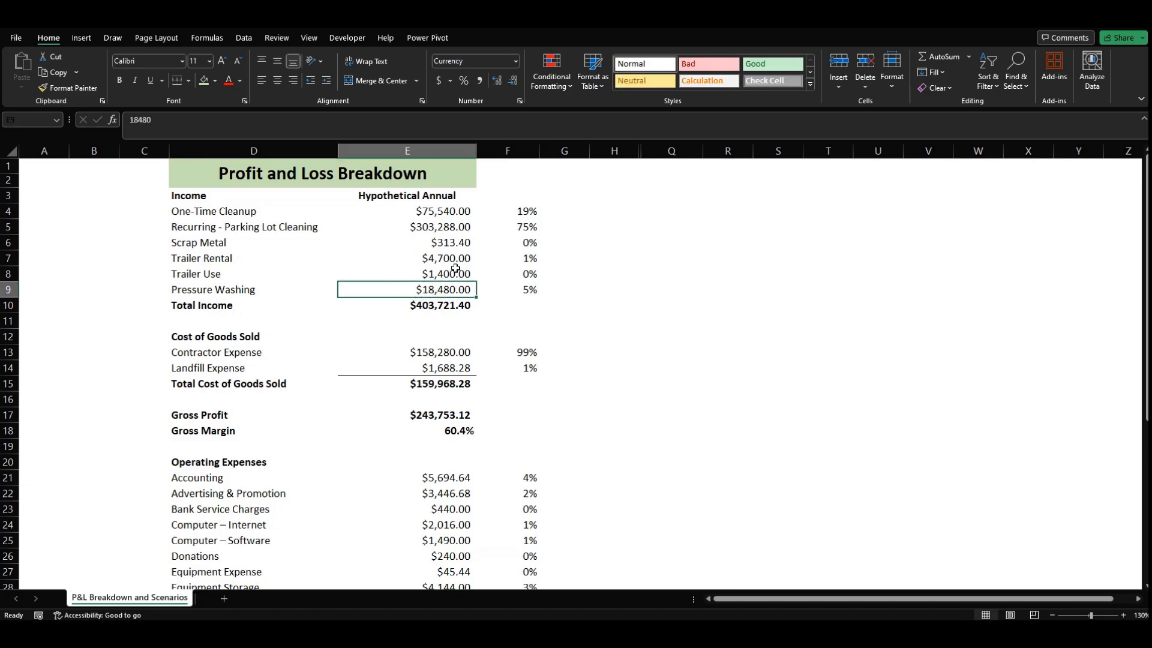
left_click(393, 226)
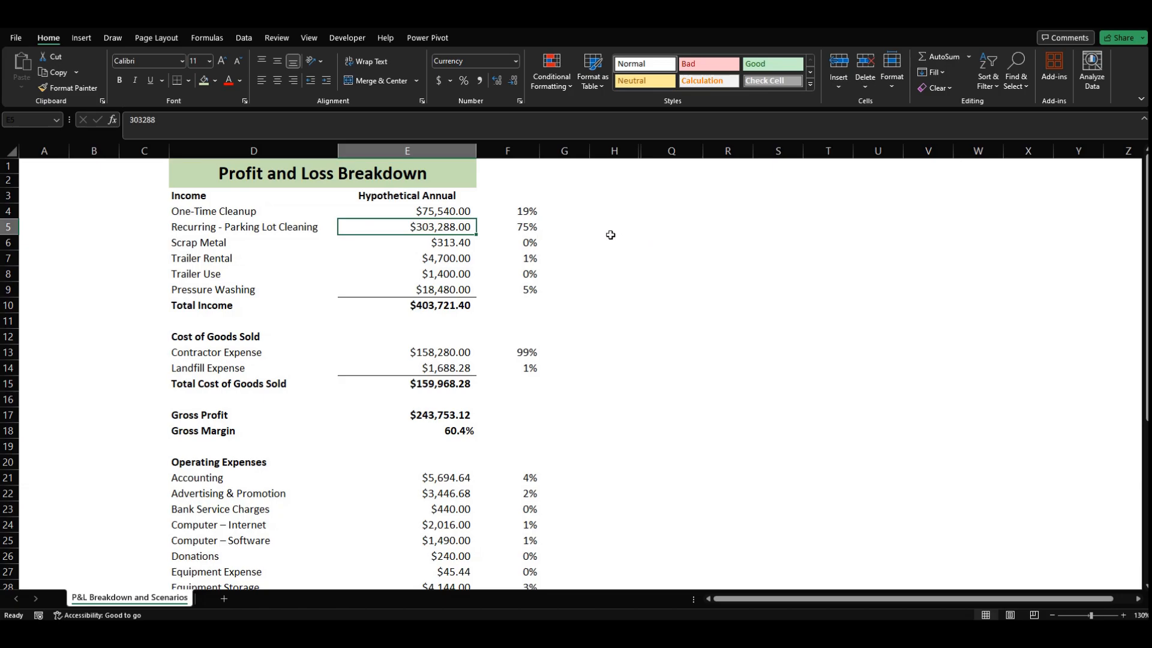
left_click(402, 288)
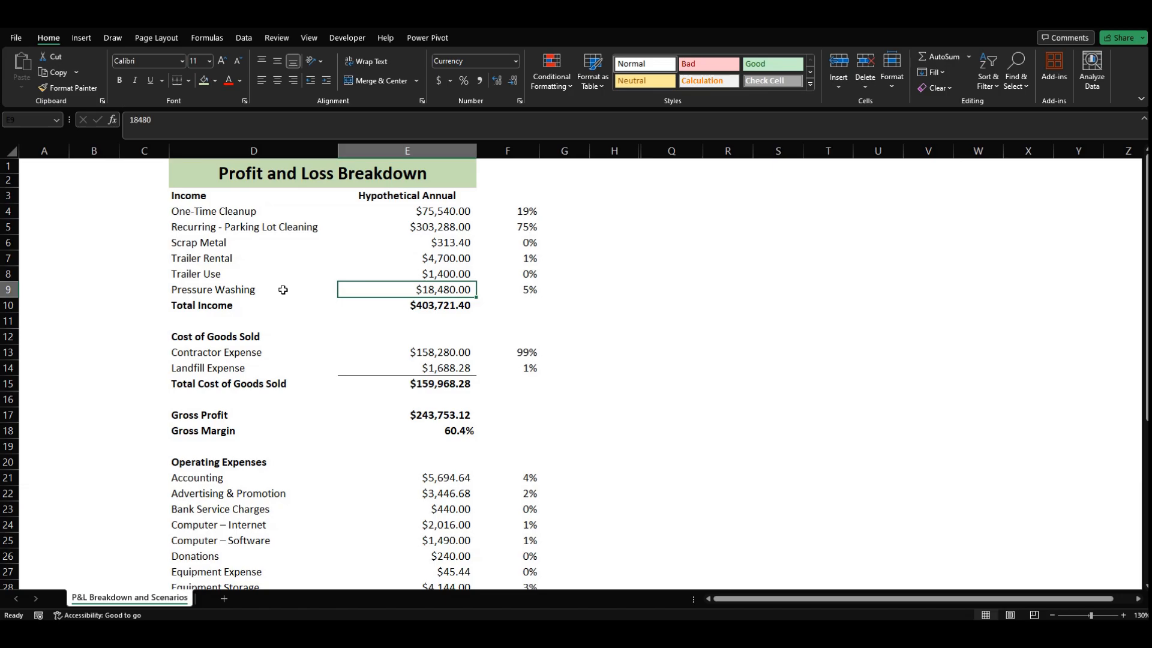
Examine the Contractor and Landfill Expense lines, total cost of goods sold, and the resulting gross profit and gross margin
left_click(257, 354)
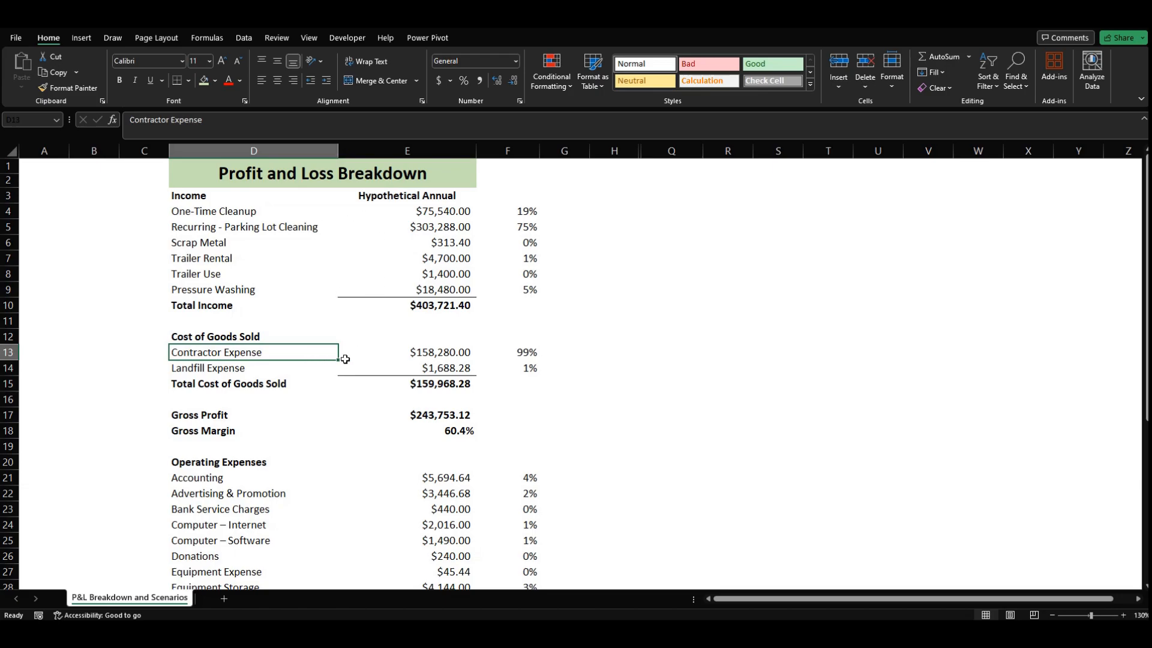
left_click(357, 357)
left_click(515, 352)
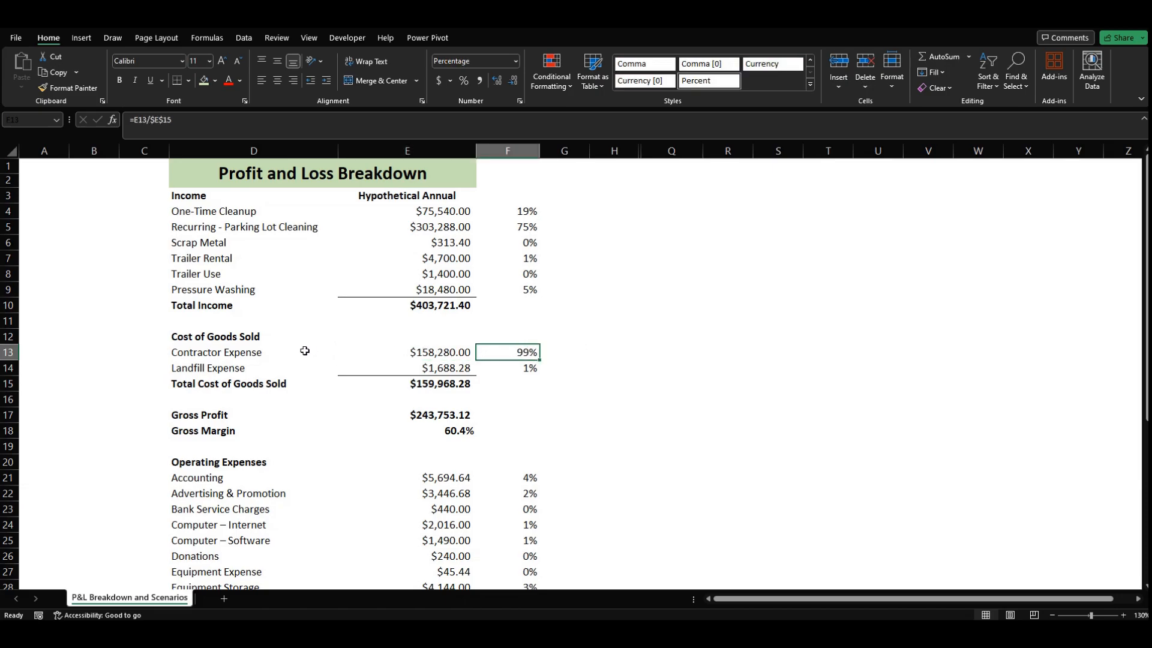
left_click(272, 352)
left_click(259, 367)
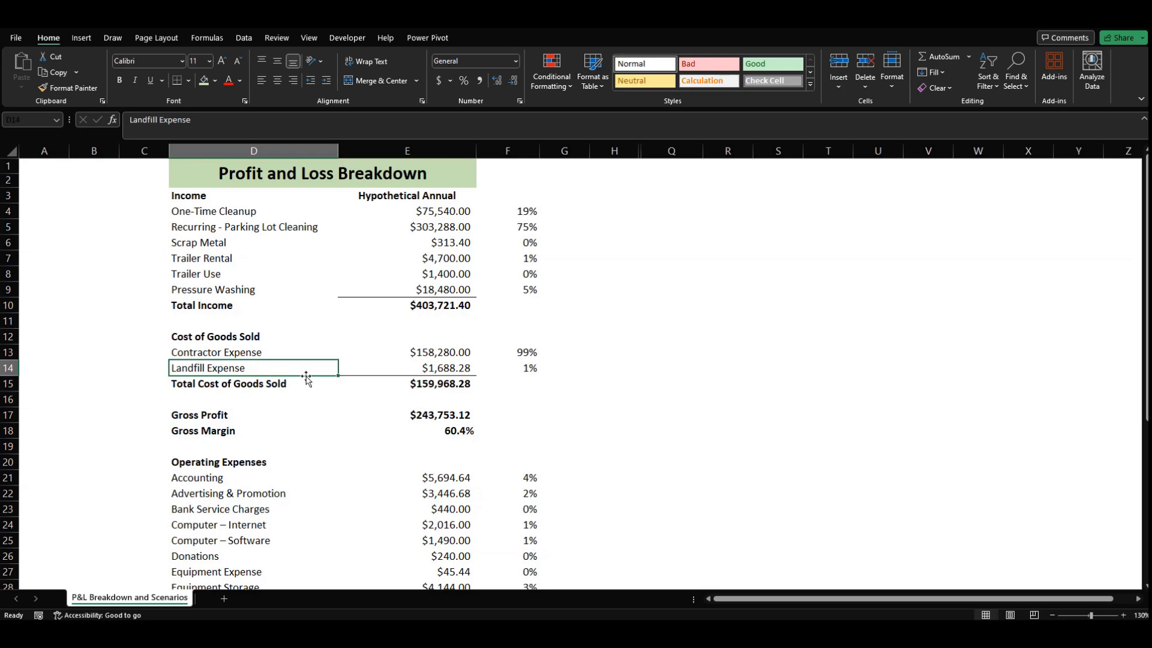
left_click(399, 371)
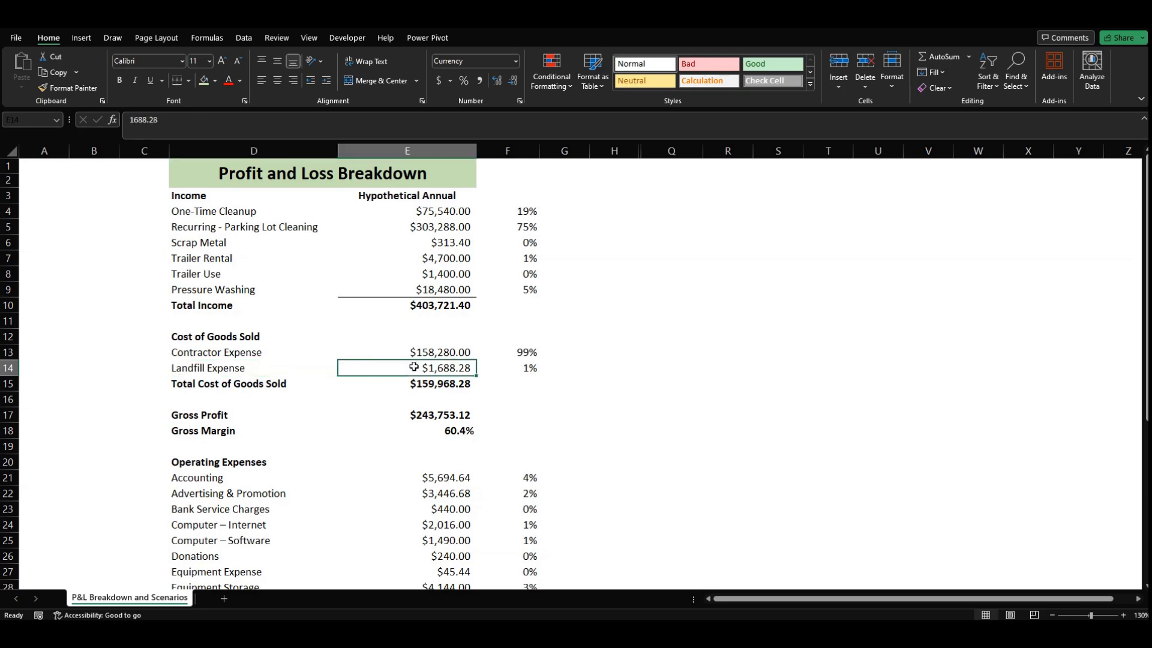
left_click(294, 370)
left_click(373, 383)
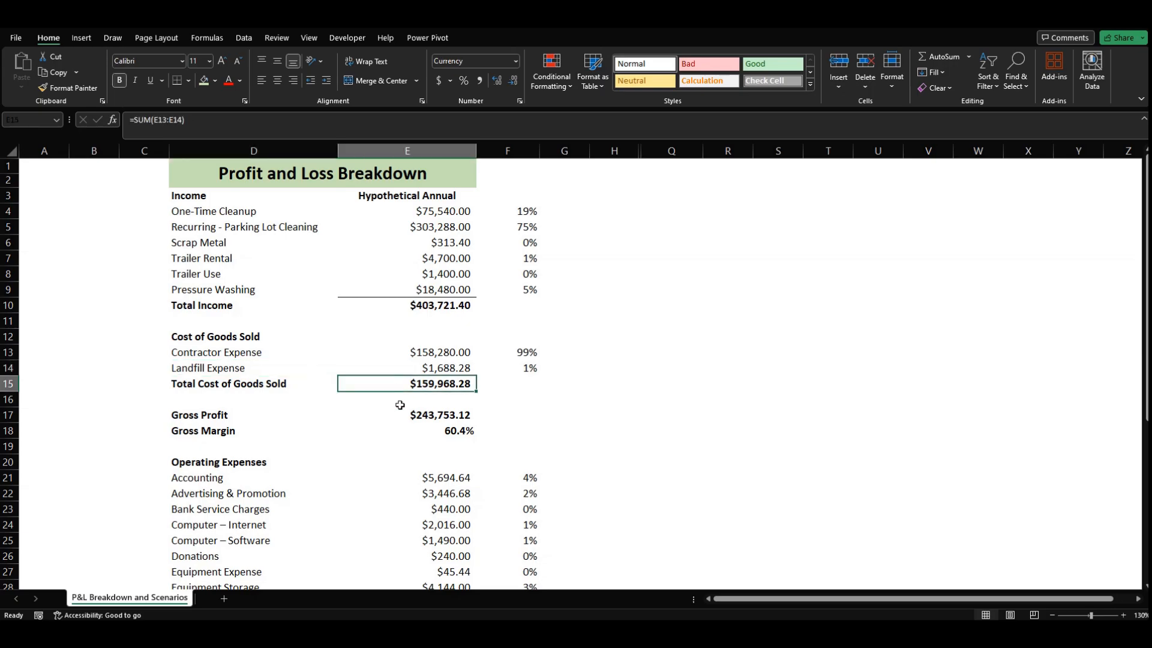
left_click(414, 418)
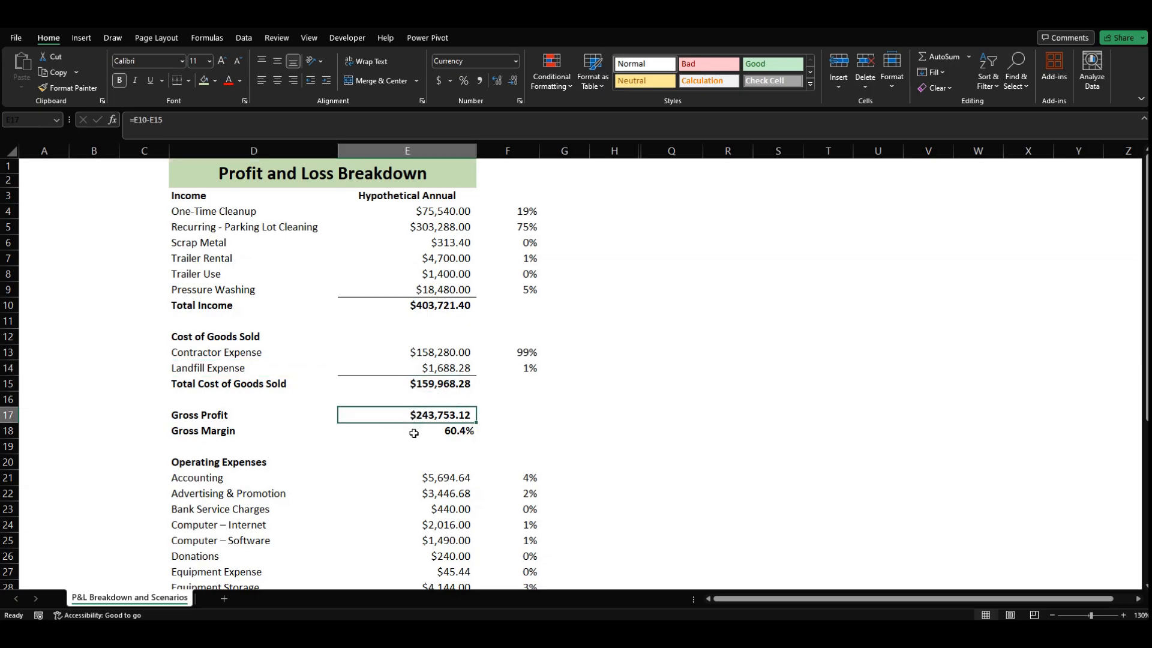
left_click(433, 430)
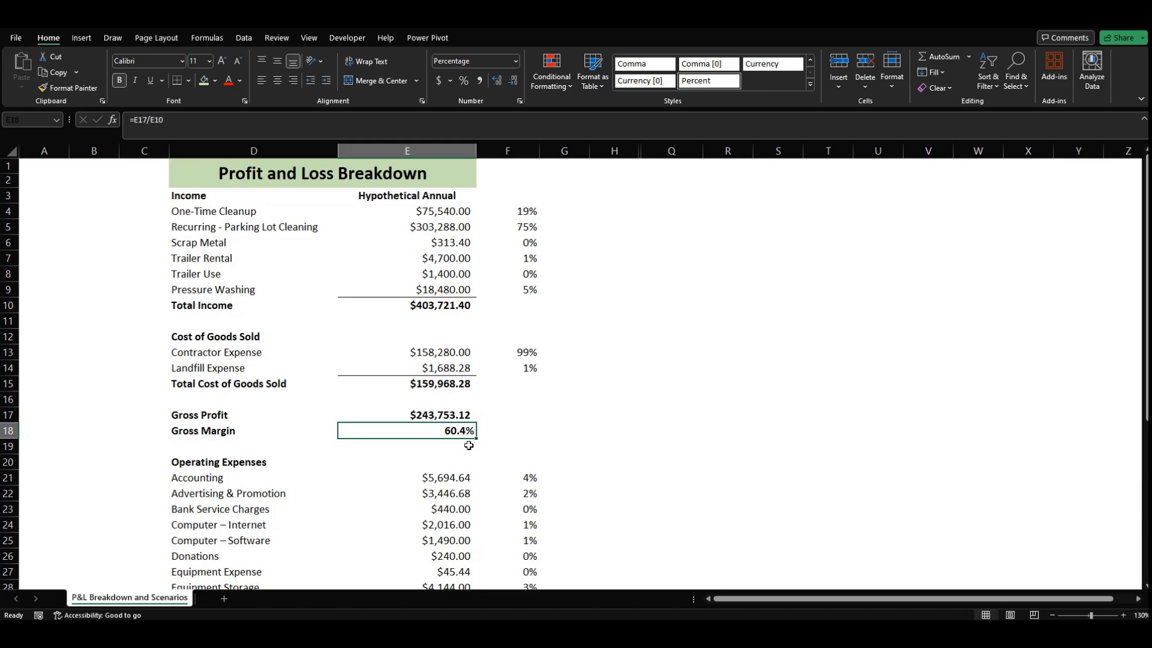
Look over the start of the Operating Expenses list, then return to the Gross Margin figure
scroll(506, 439, "down", 4)
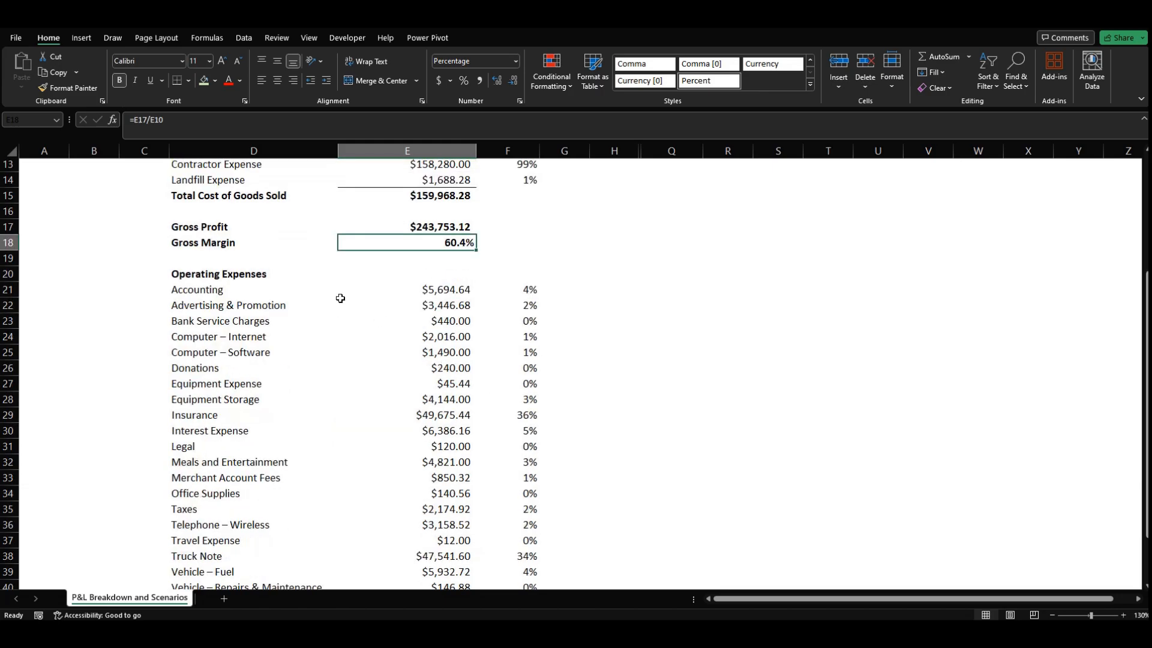
left_click(329, 296)
scroll(327, 299, "down", 1)
scroll(330, 306, "up", 1)
scroll(333, 311, "up", 3)
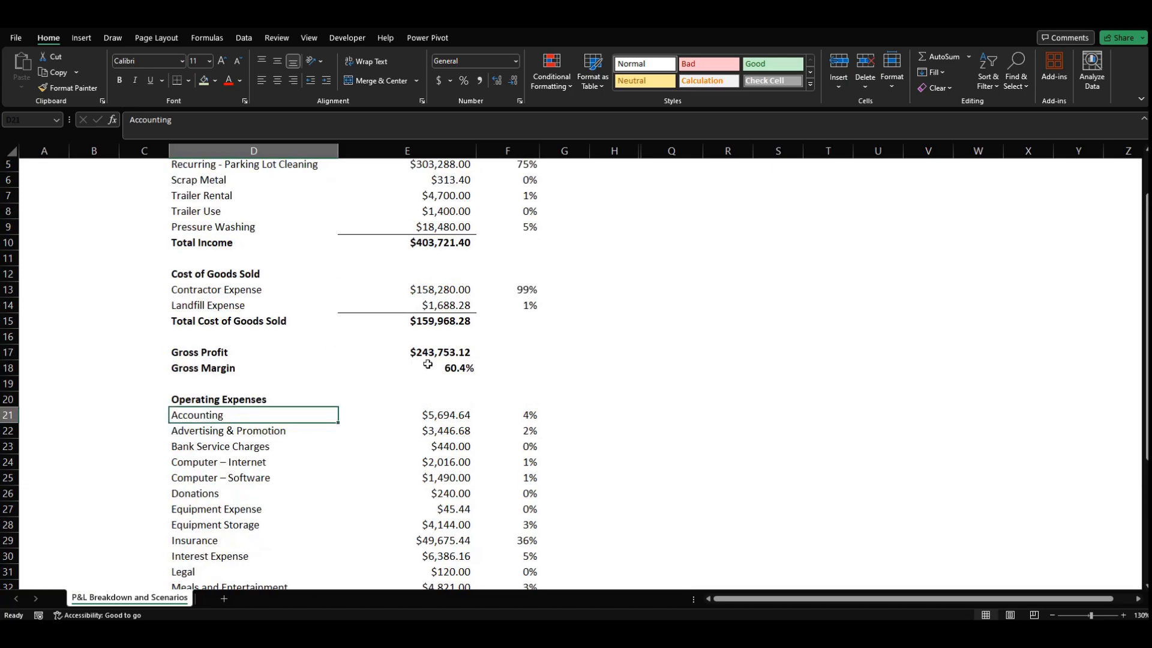
left_click(420, 367)
scroll(421, 363, "up", 2)
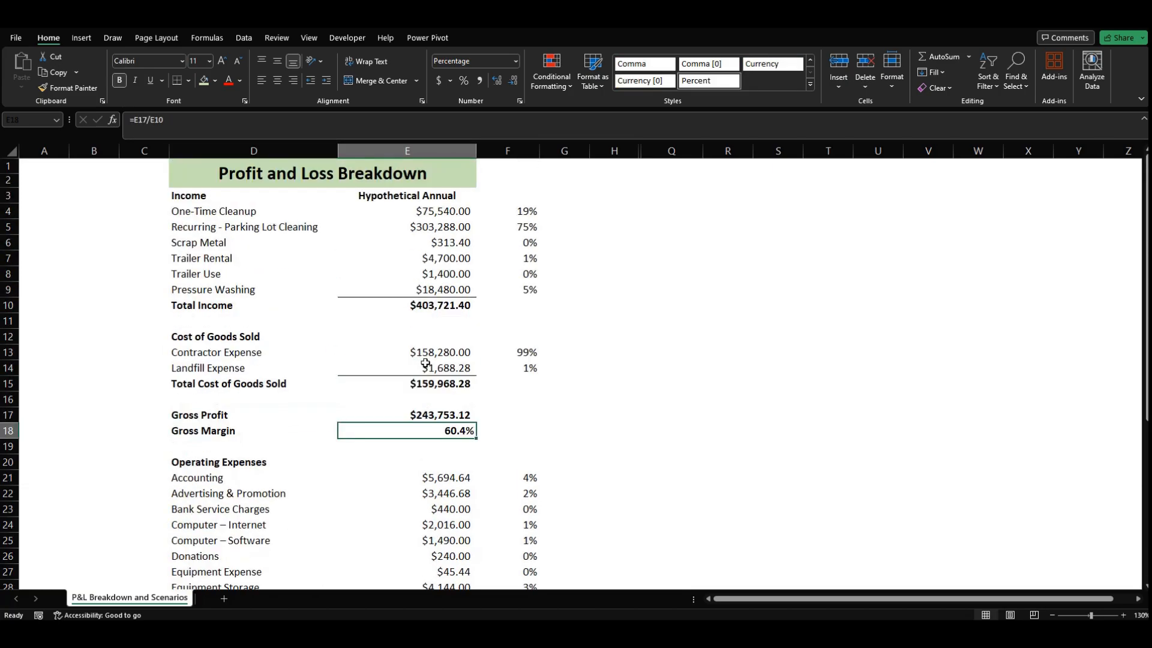
Trace the gross margin calculation from total income through the cost of goods sold lines to gross profit
left_click(401, 304)
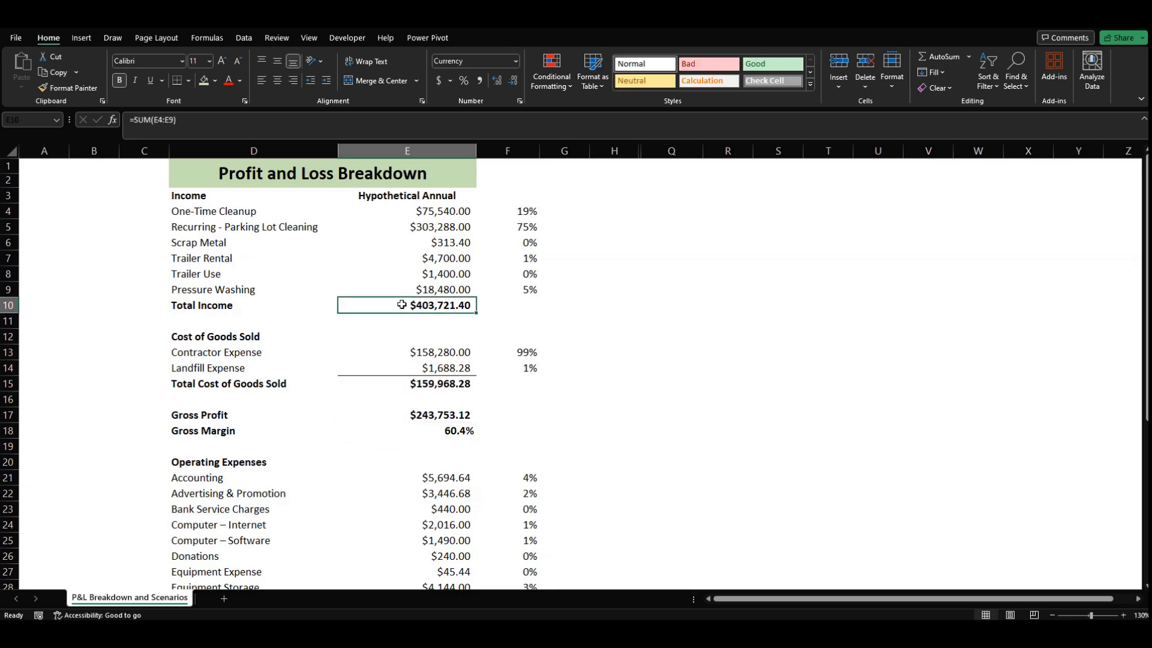
left_click(418, 356)
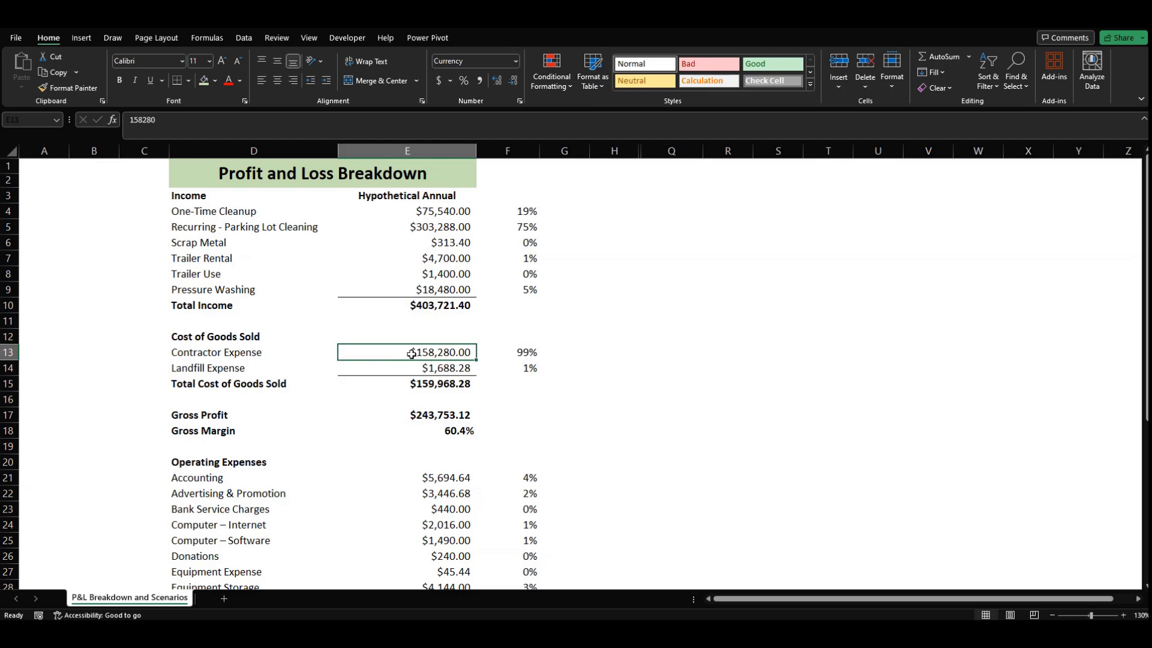
left_click(403, 368)
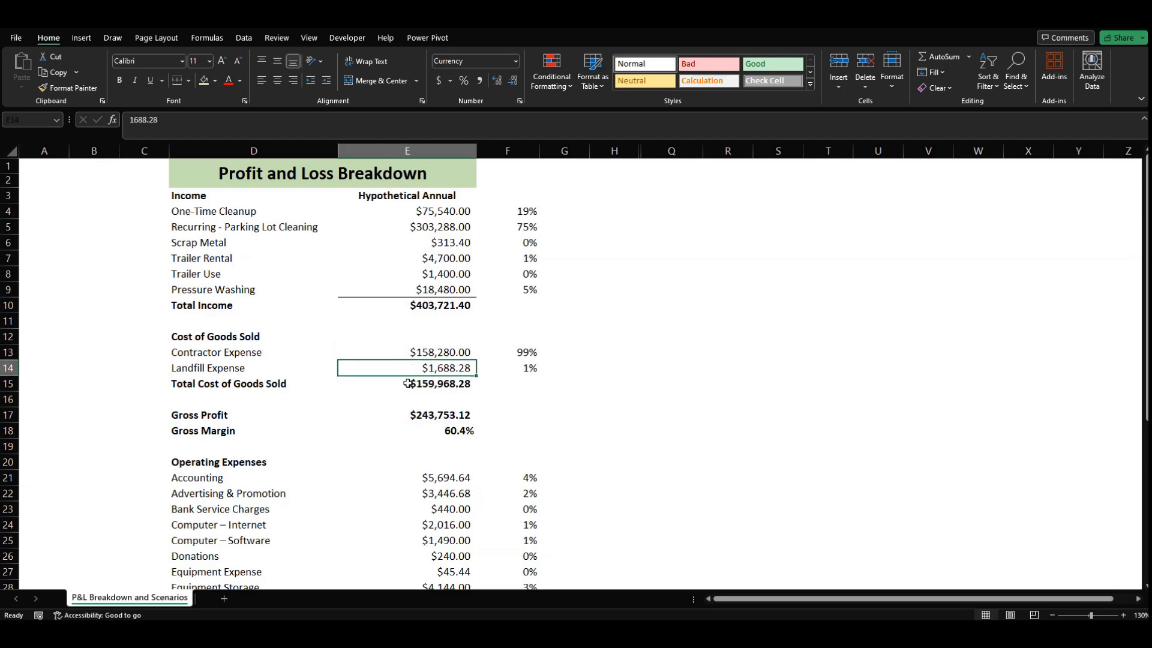
left_click(408, 384)
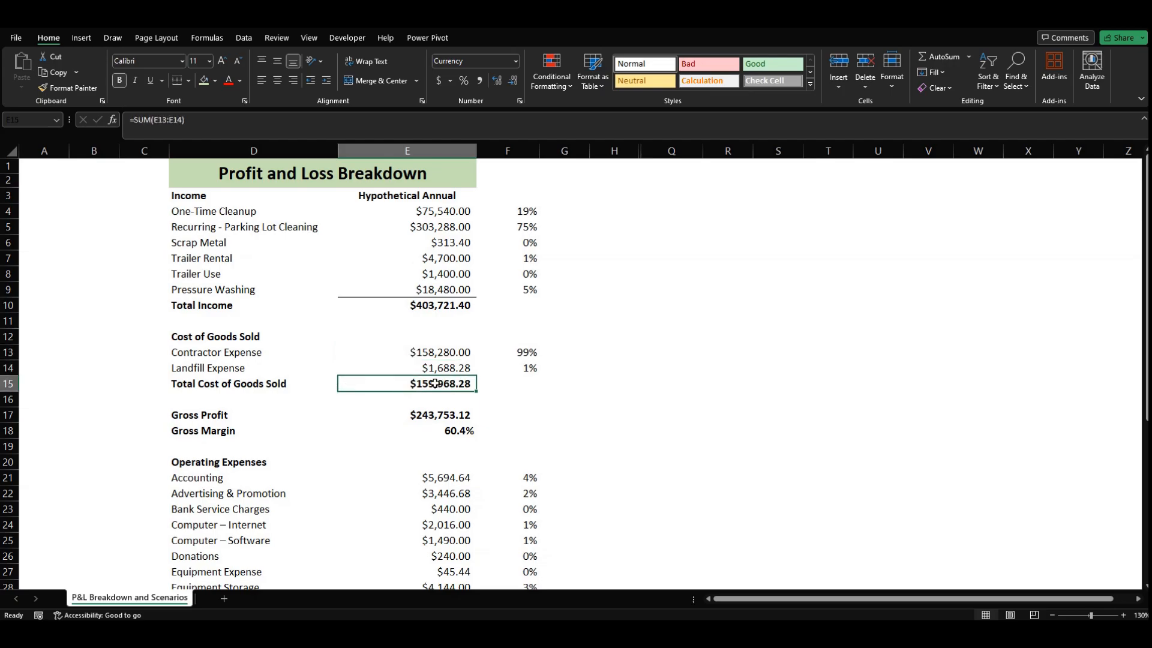
left_click(428, 412)
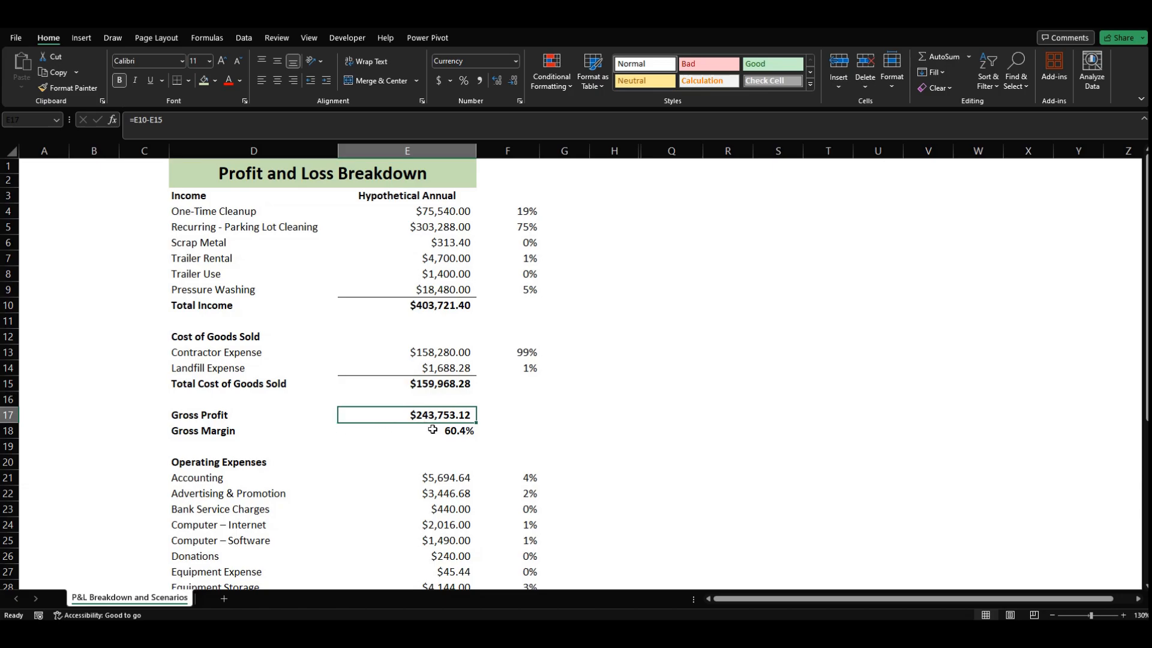
left_click(432, 430)
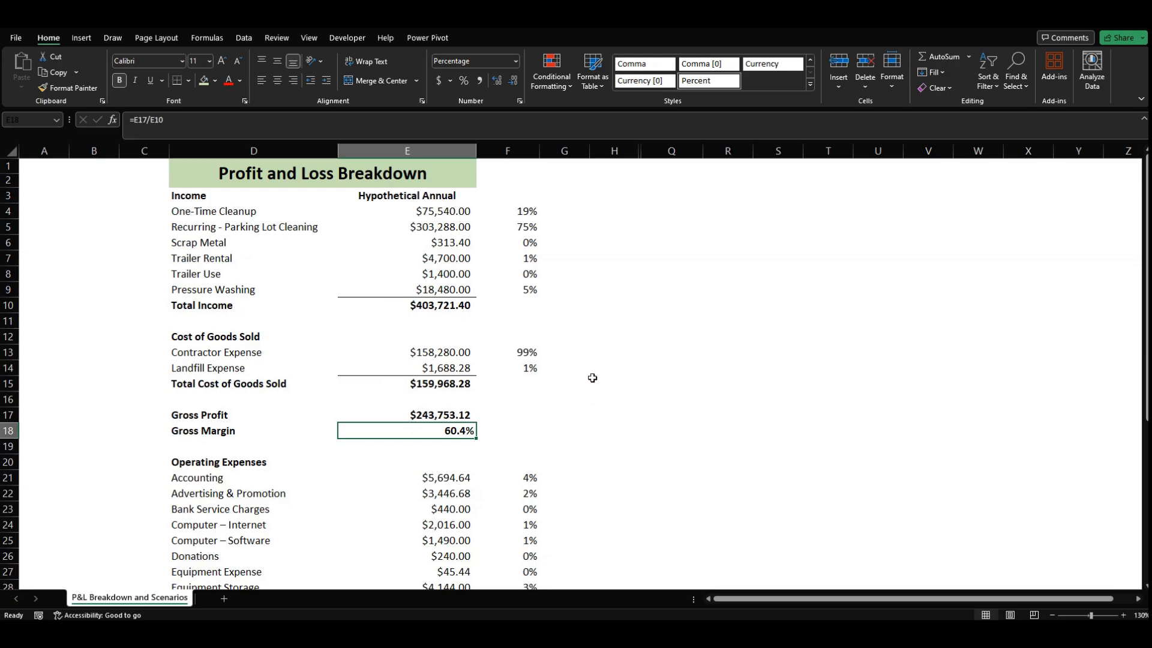
Compare the annual amounts and operating expense shares of the Insurance and Truck Note lines
scroll(592, 378, "down", 5)
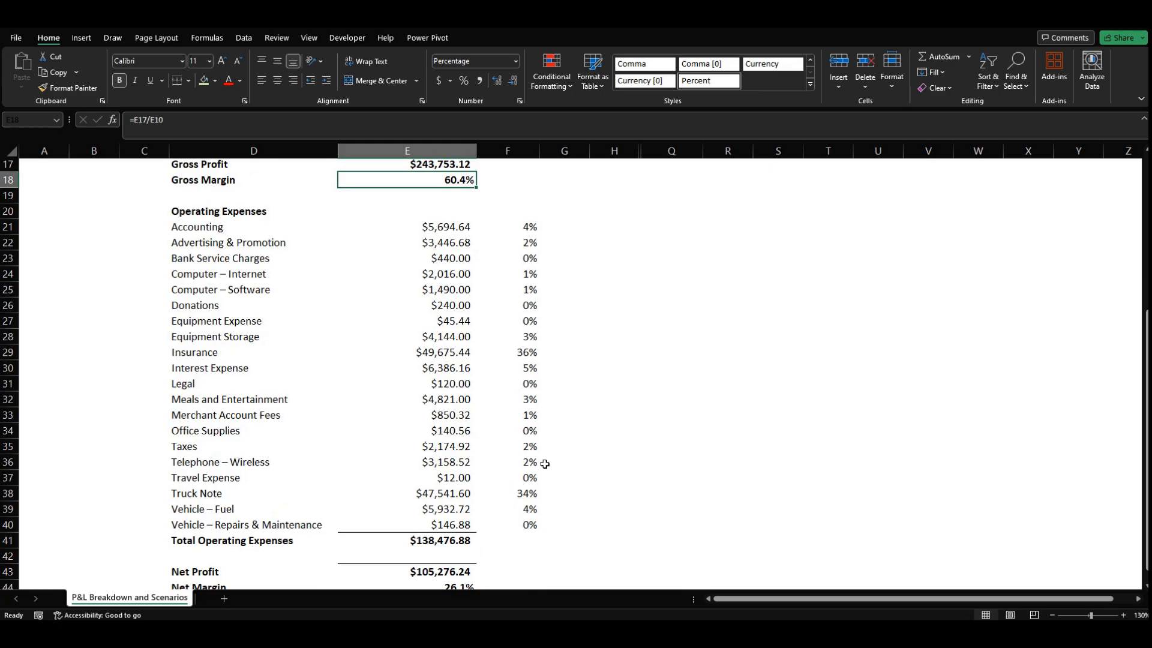
left_click(514, 355)
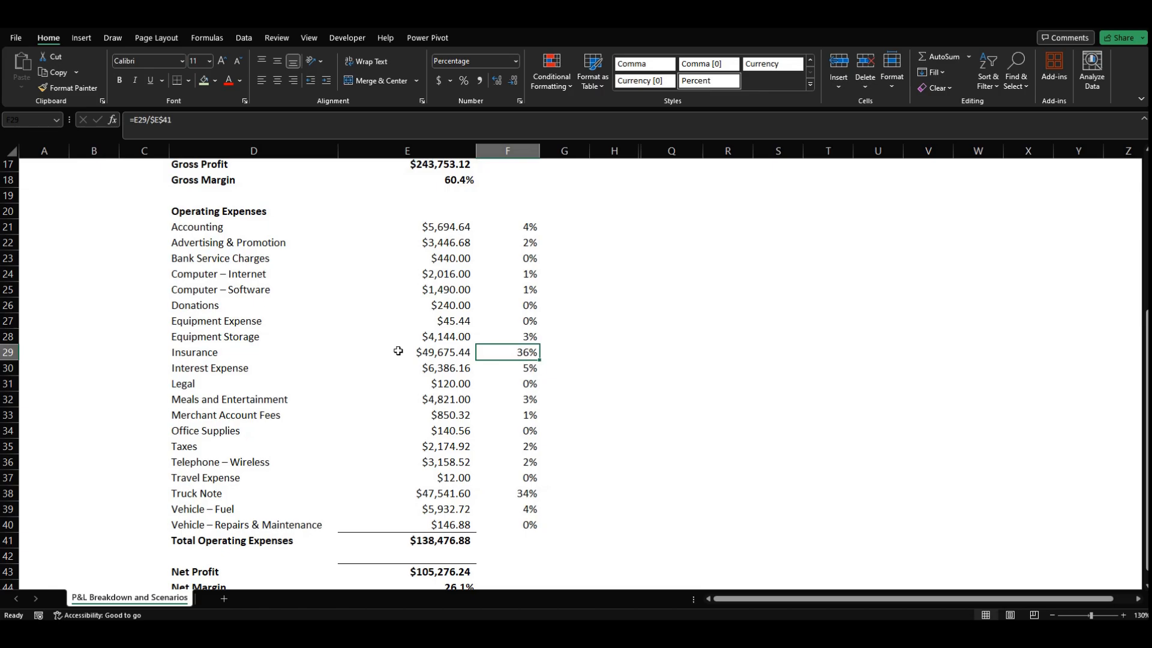
left_click(399, 352)
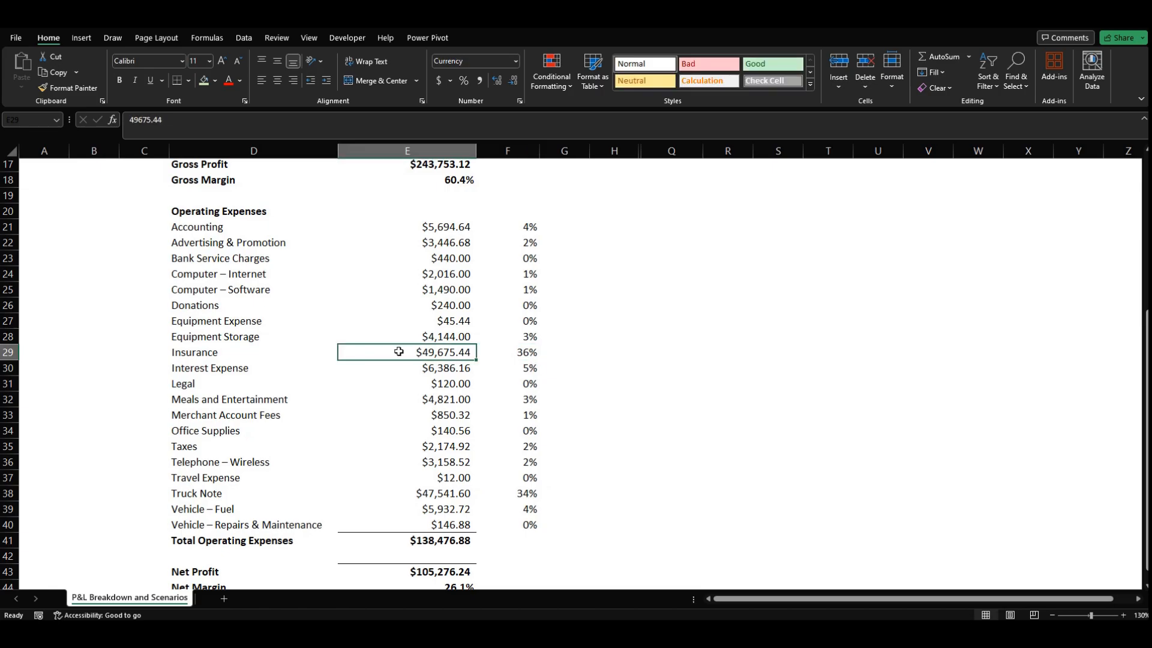
left_click(409, 493)
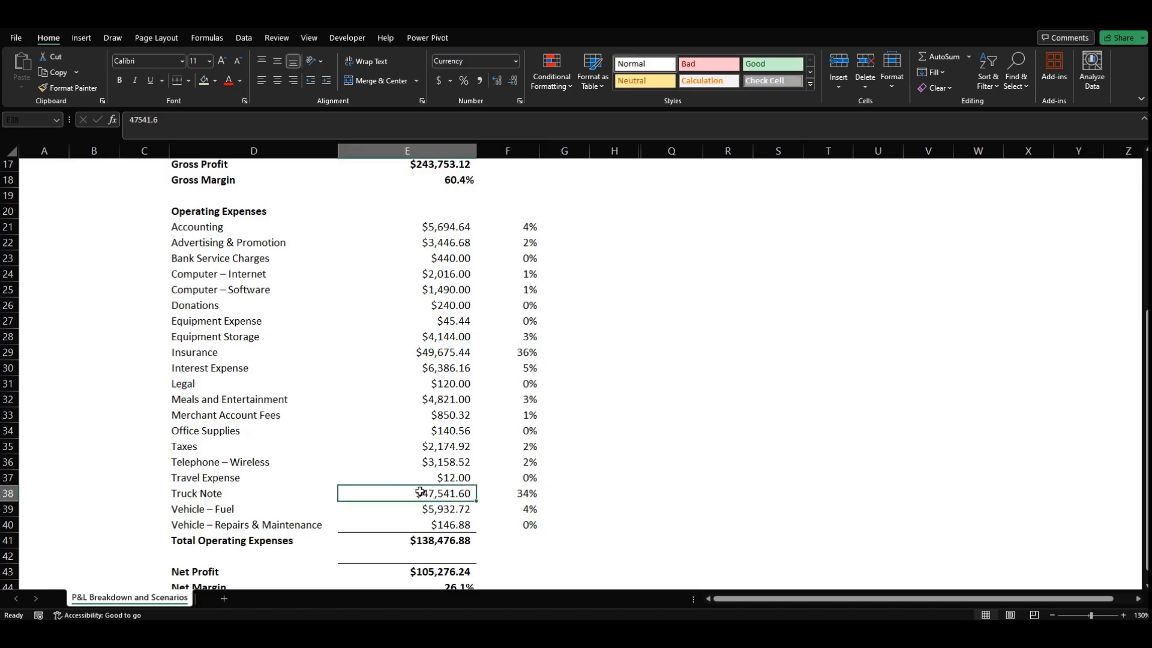
left_click(502, 494)
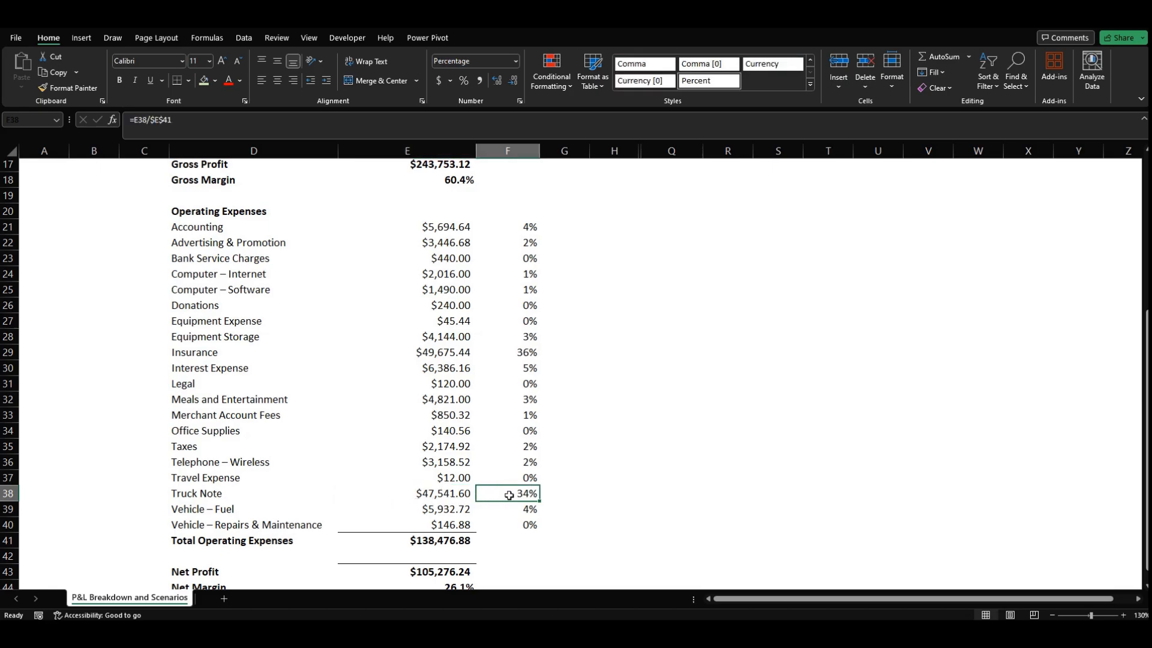
left_click(412, 492)
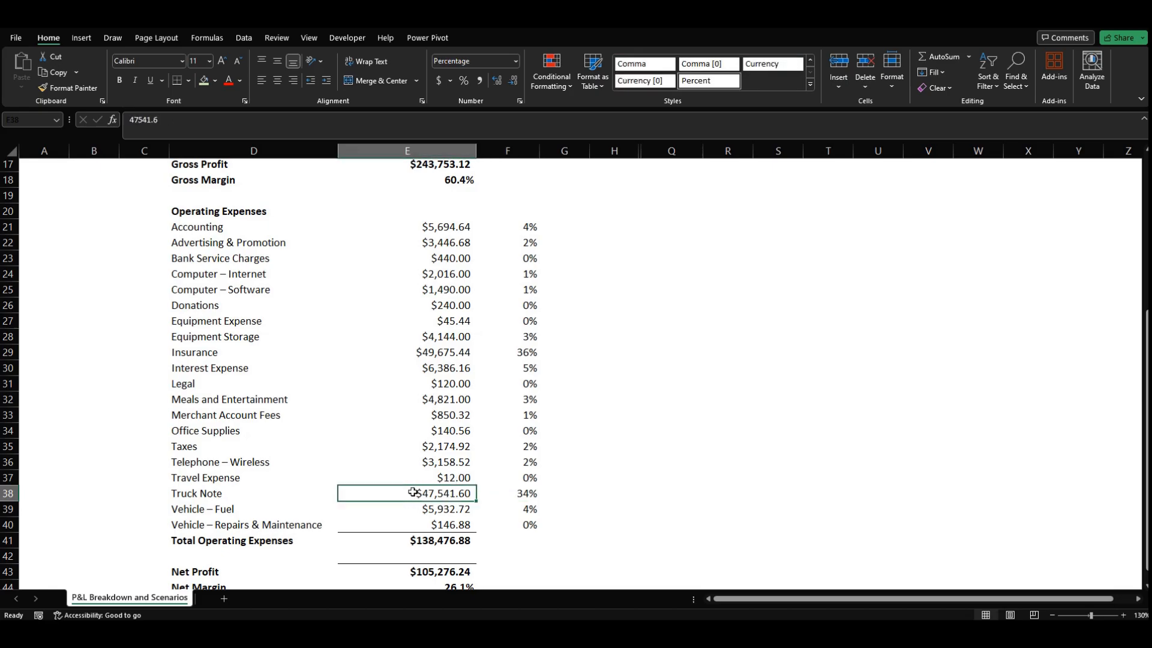
left_click(507, 494)
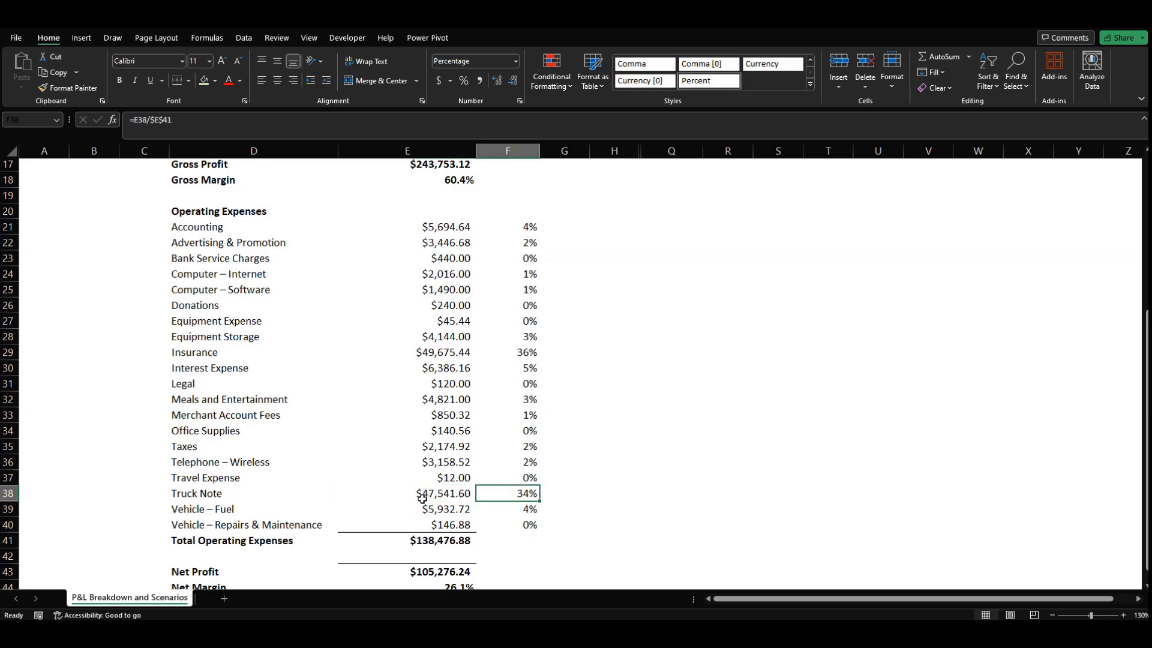
Revisit the income section, then examine the Truck Note share within the full Operating Expenses list
scroll(427, 499, "up", 5)
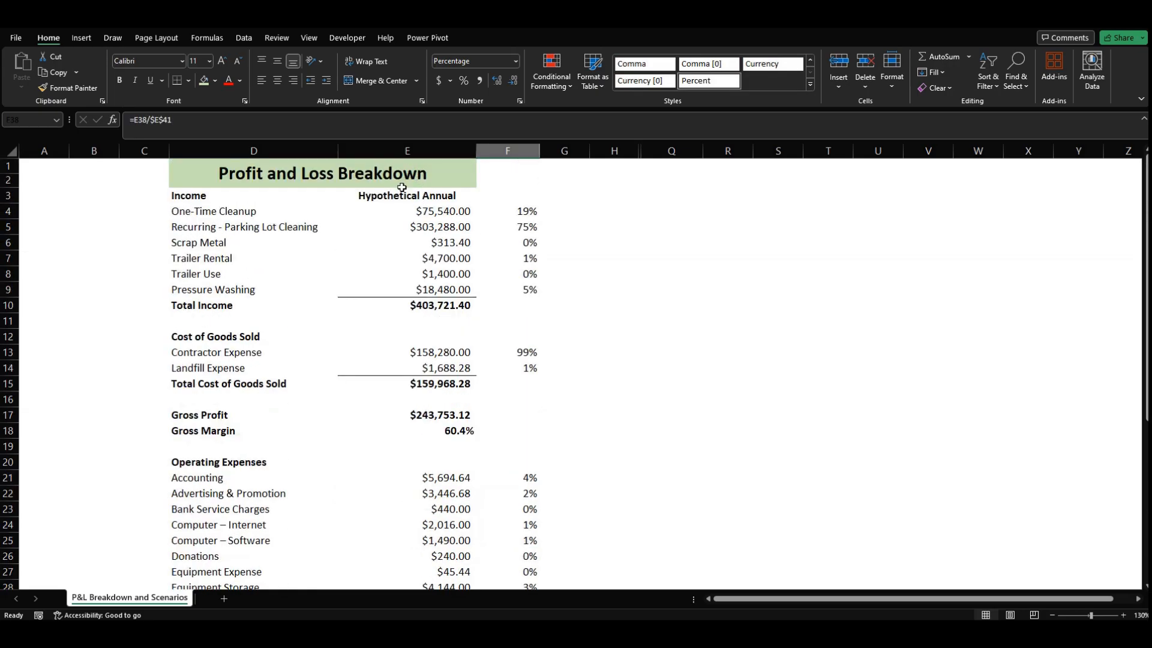
scroll(430, 430, "down", 5)
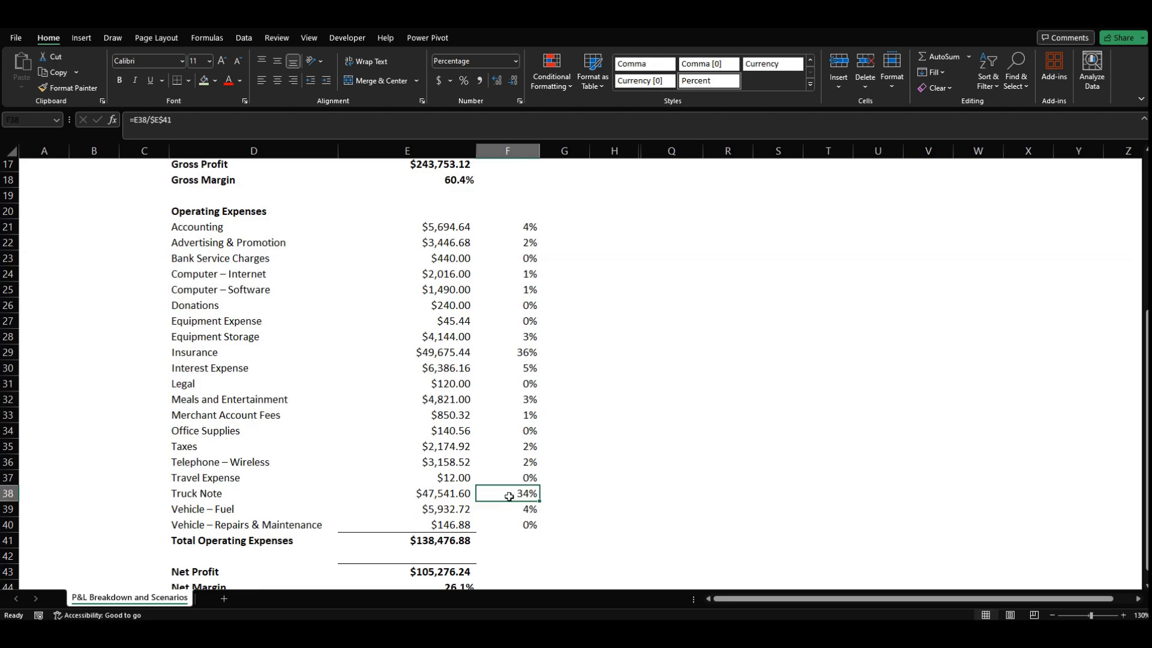
left_click(597, 494)
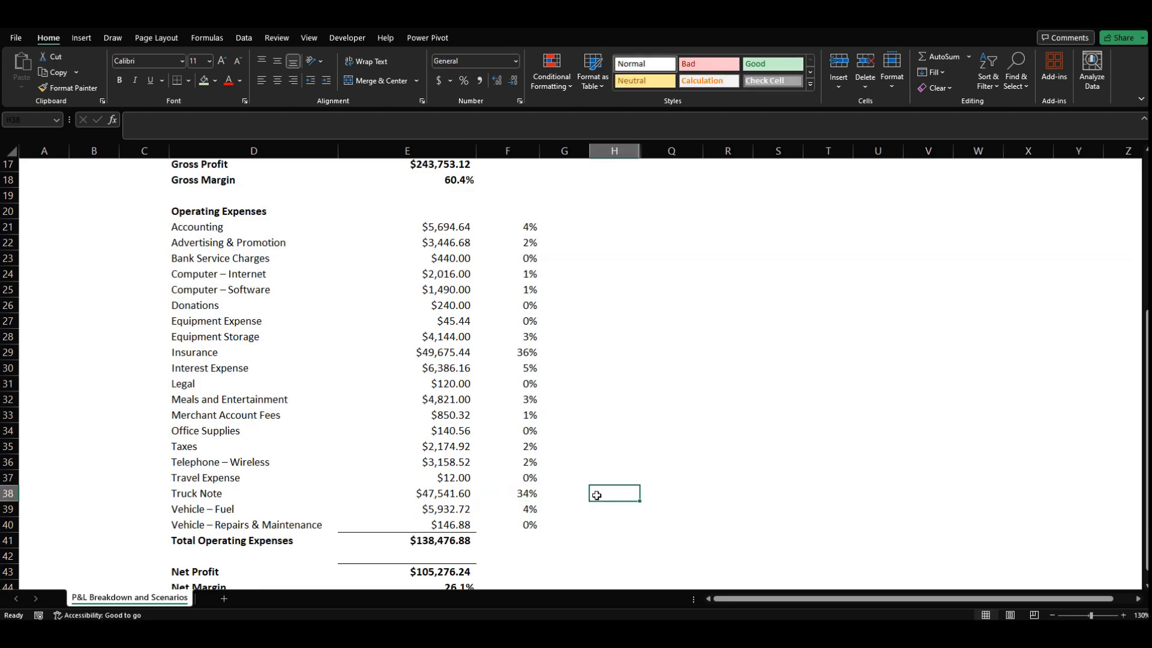
left_click(544, 494)
left_click(513, 495)
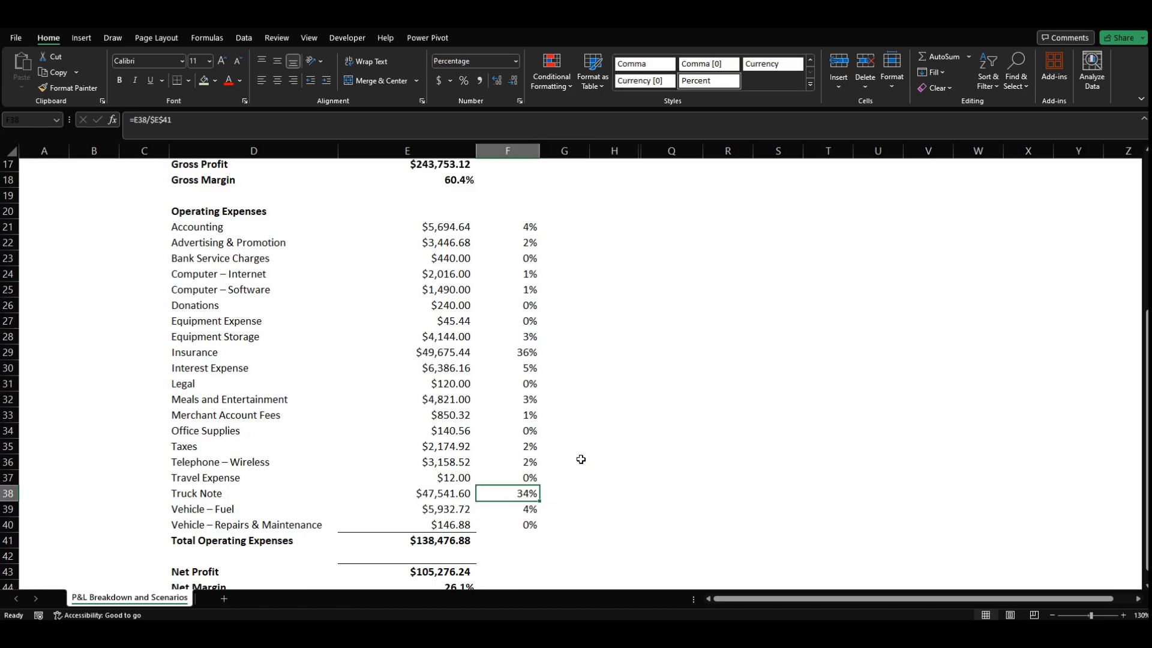
left_click_drag(1146, 407, 1147, 388)
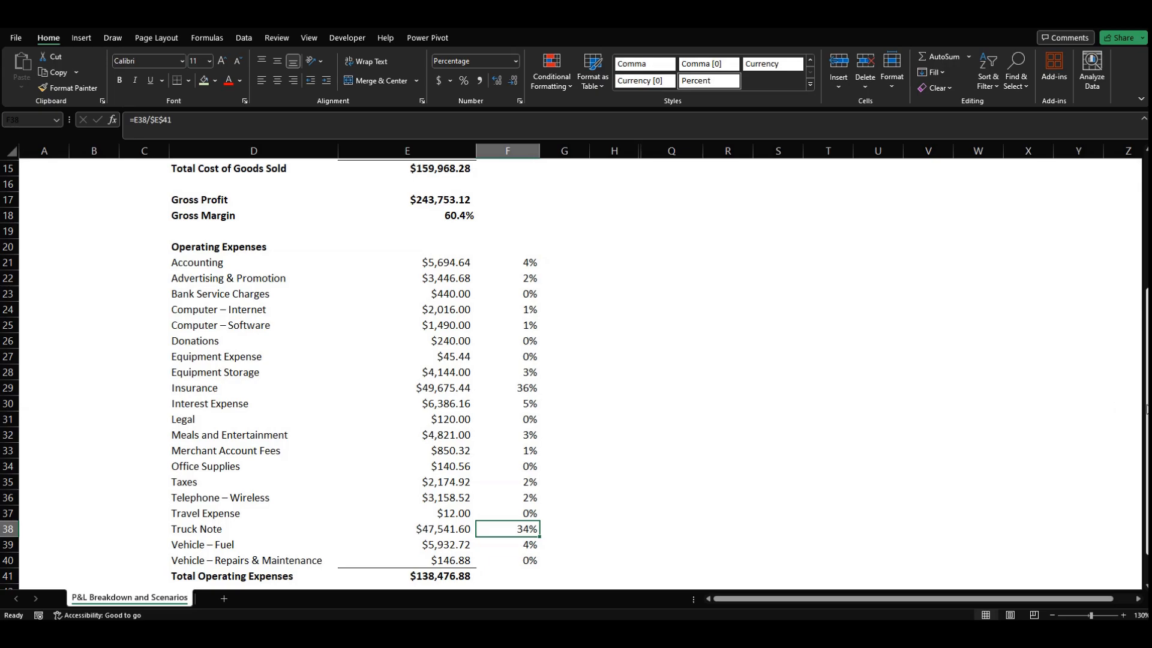
left_click_drag(1140, 407, 1143, 441)
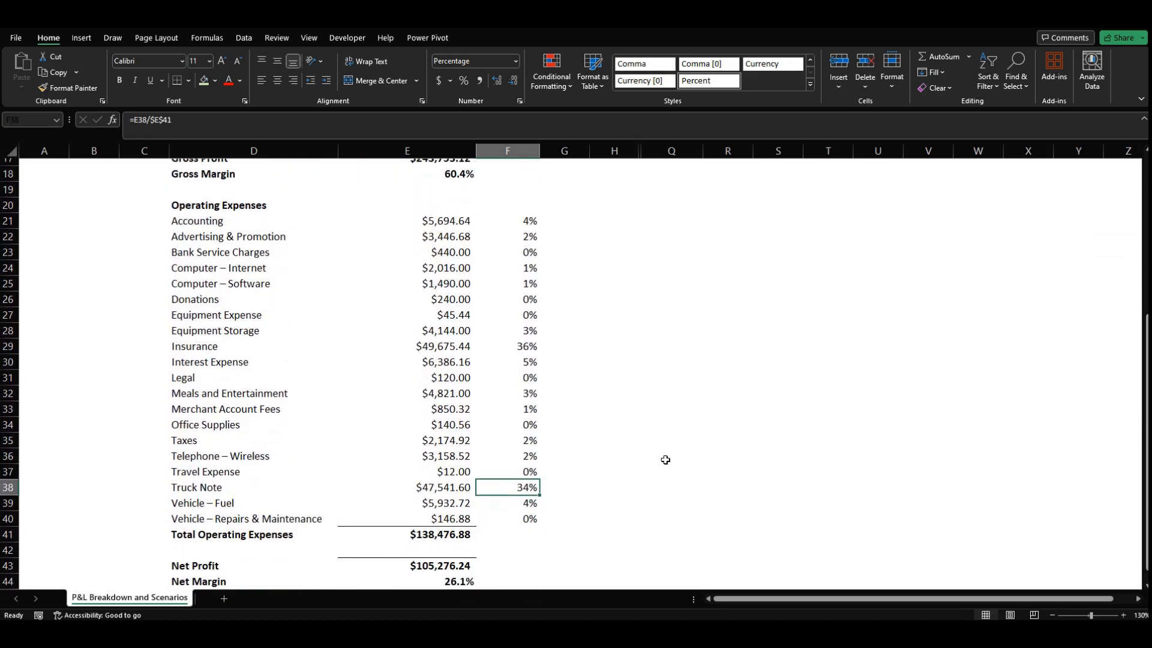
left_click_drag(1144, 457, 1144, 461)
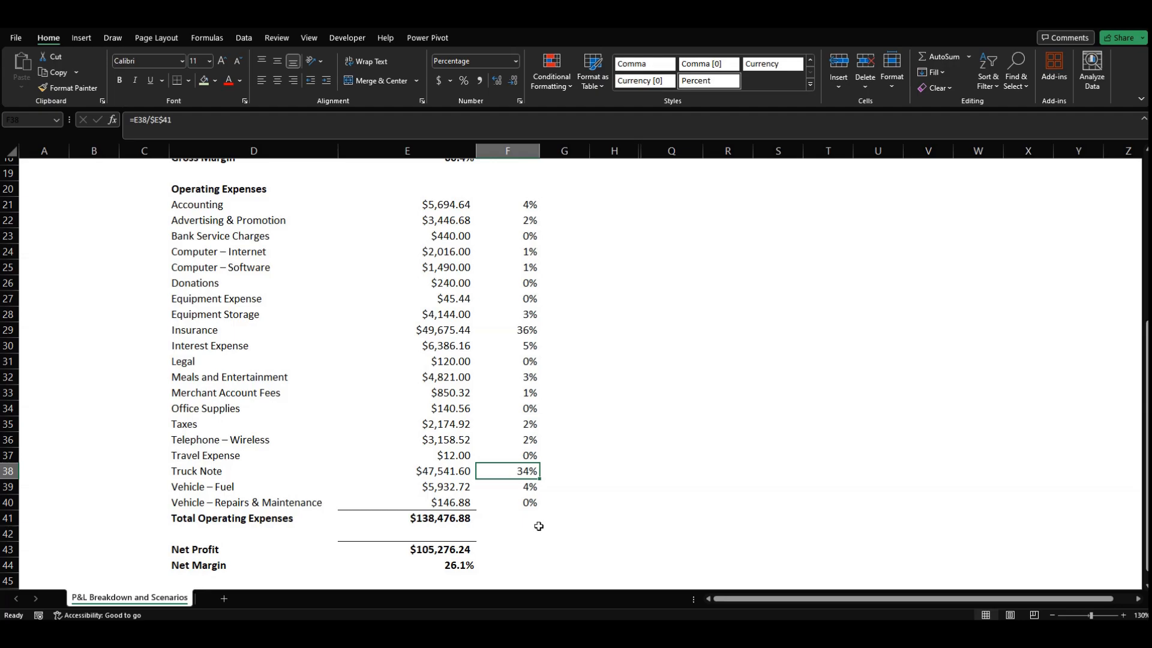
Examine the total operating expenses and the resulting net profit and net margin
left_click(362, 514)
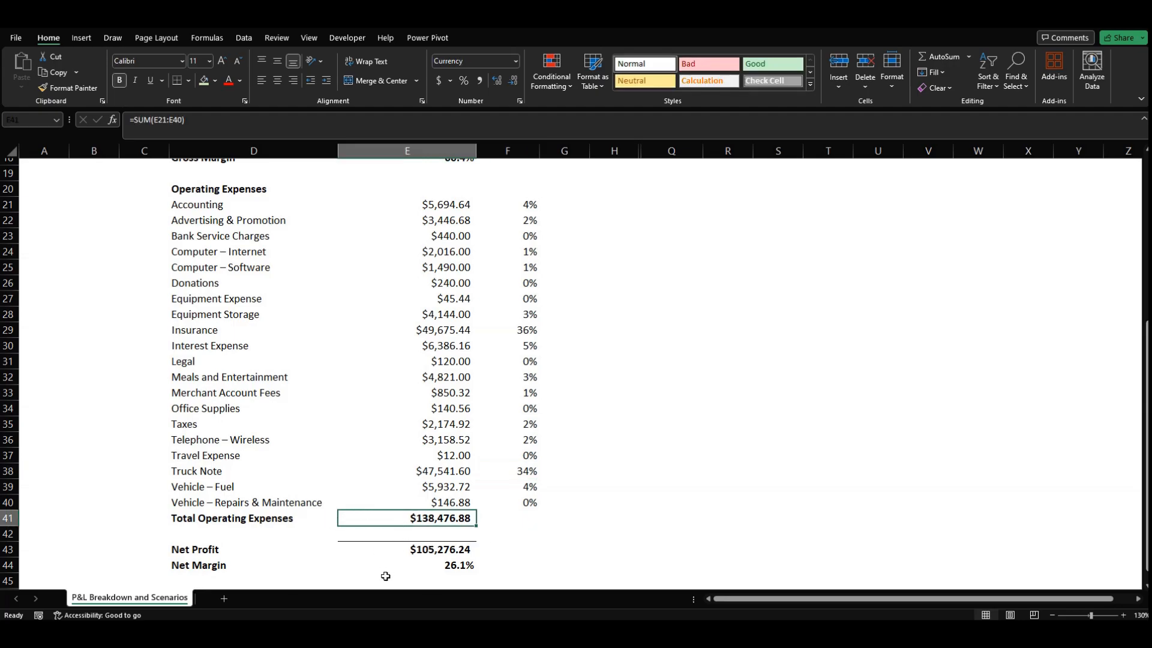
left_click(405, 549)
left_click(450, 563)
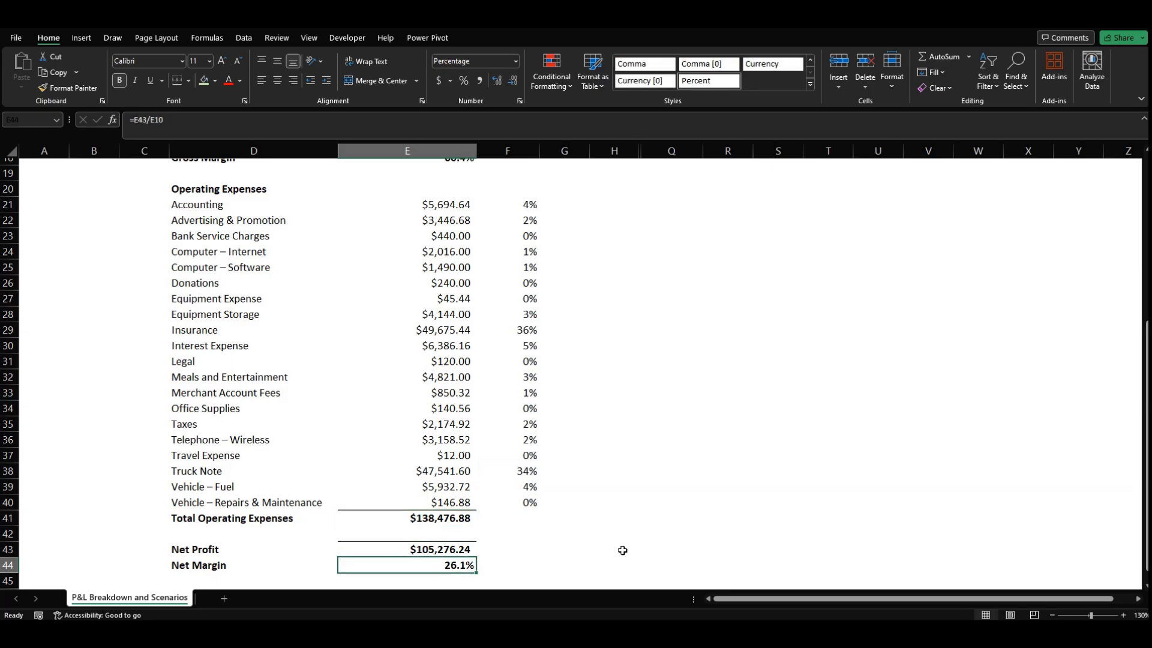
left_click_drag(1146, 418, 1145, 428)
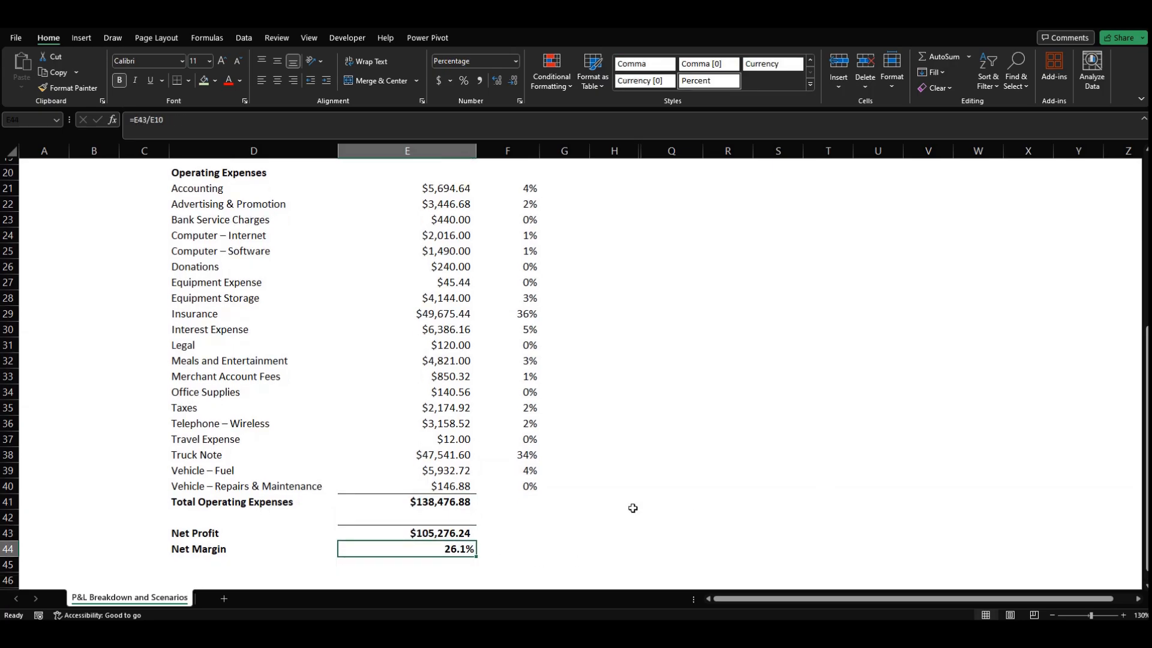
Return to the income section and check the Total Income and Gross Margin figures
scroll(546, 528, "up", 6)
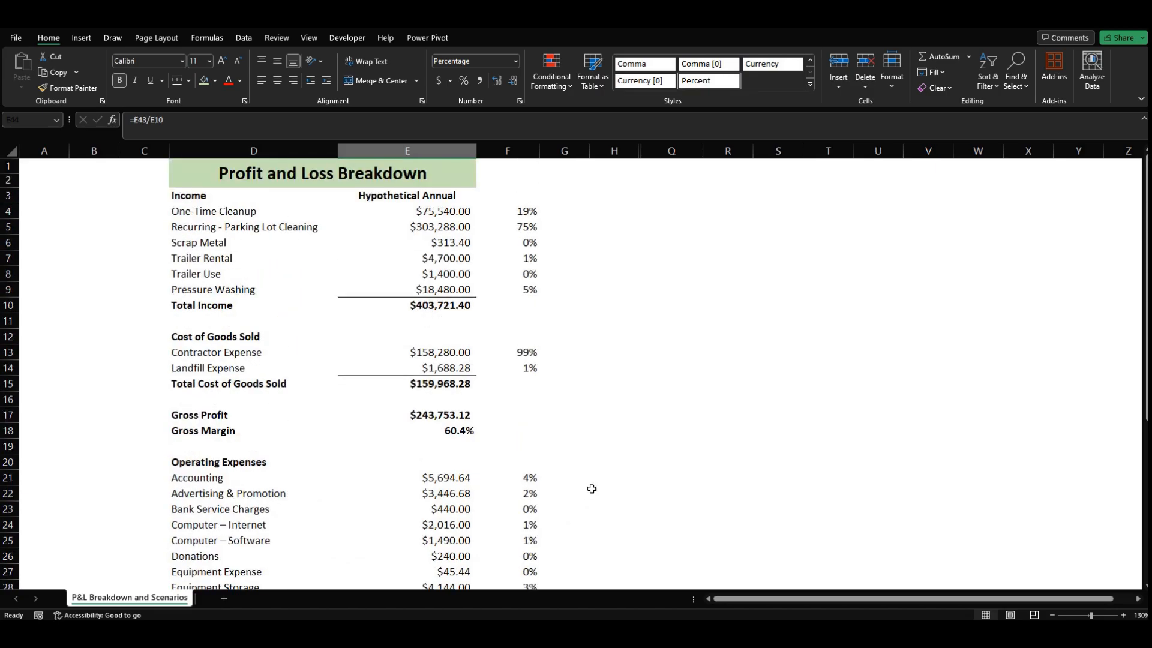
left_click(446, 310)
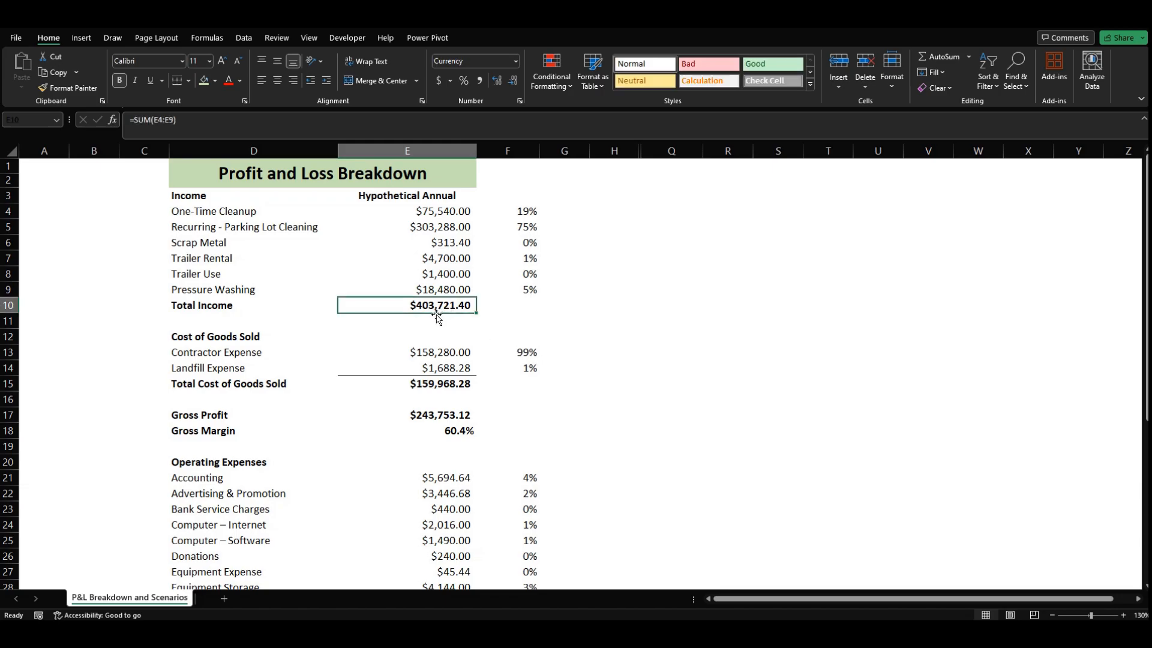
left_click(437, 431)
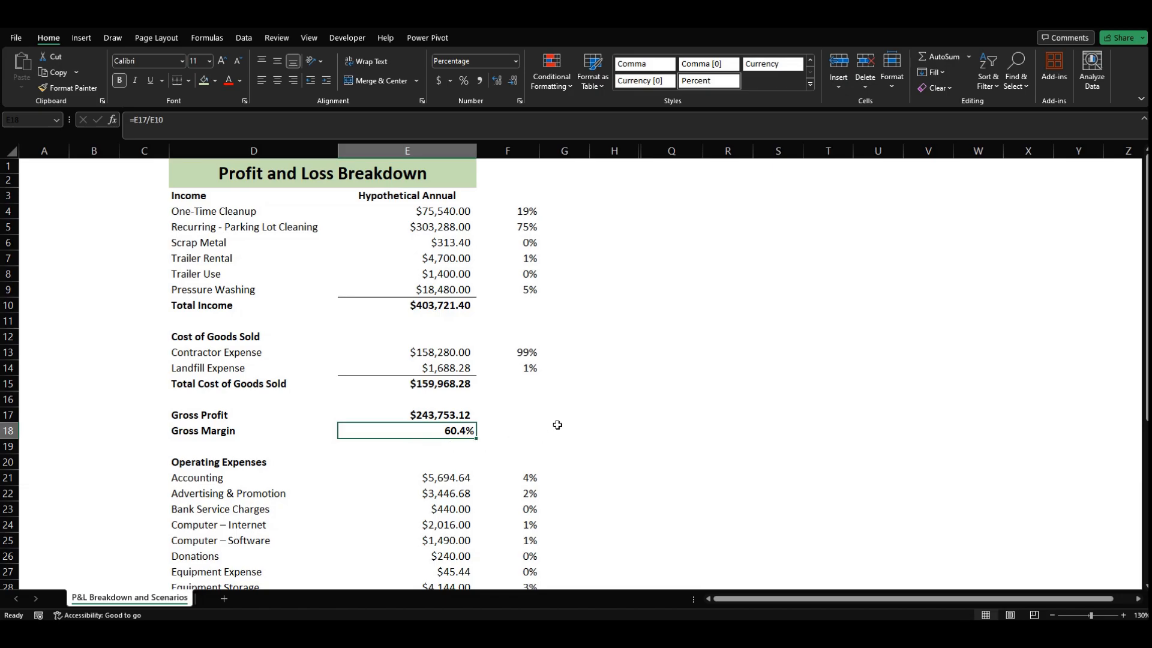
left_click(504, 373)
left_click(499, 414)
left_click(471, 431)
Look over the operating expenses again alongside the Gross Profit and Gross Margin figures
scroll(549, 399, "down", 4)
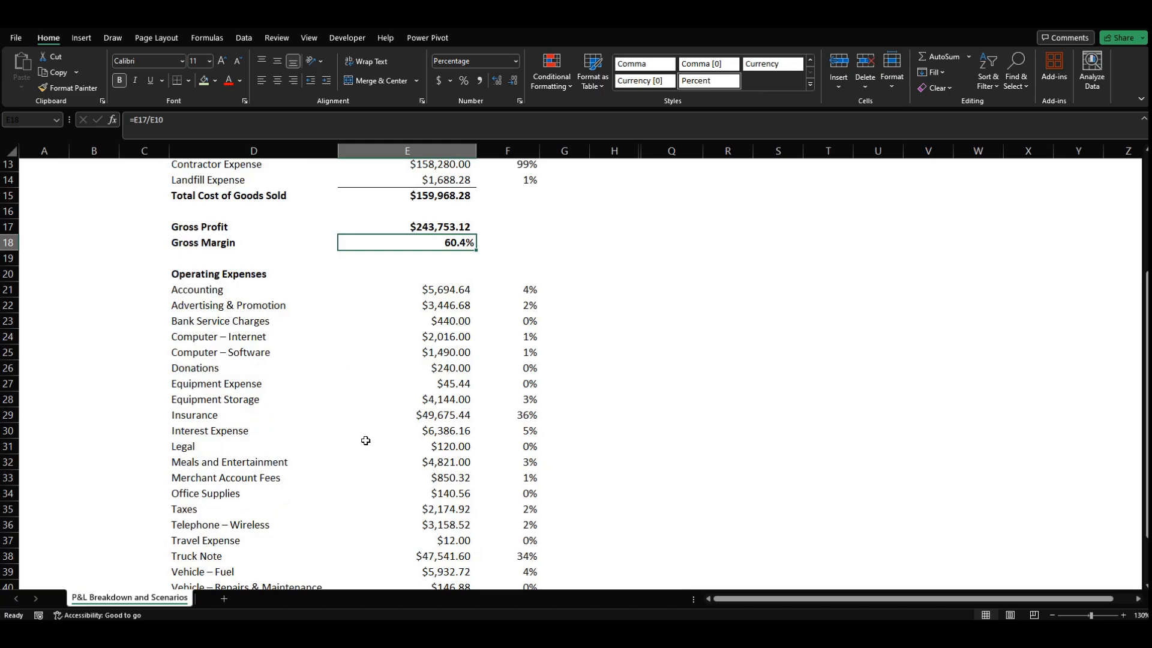
left_click_drag(1146, 311, 1131, 175)
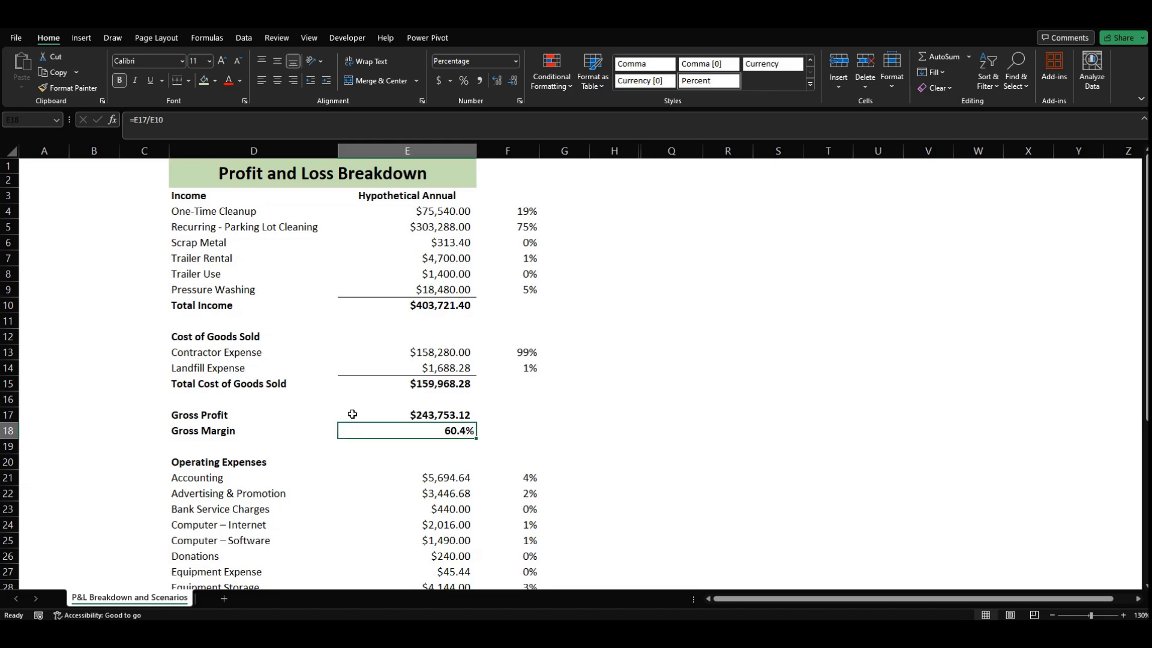
left_click(372, 415)
left_click(399, 430)
scroll(1144, 282, "down", 2)
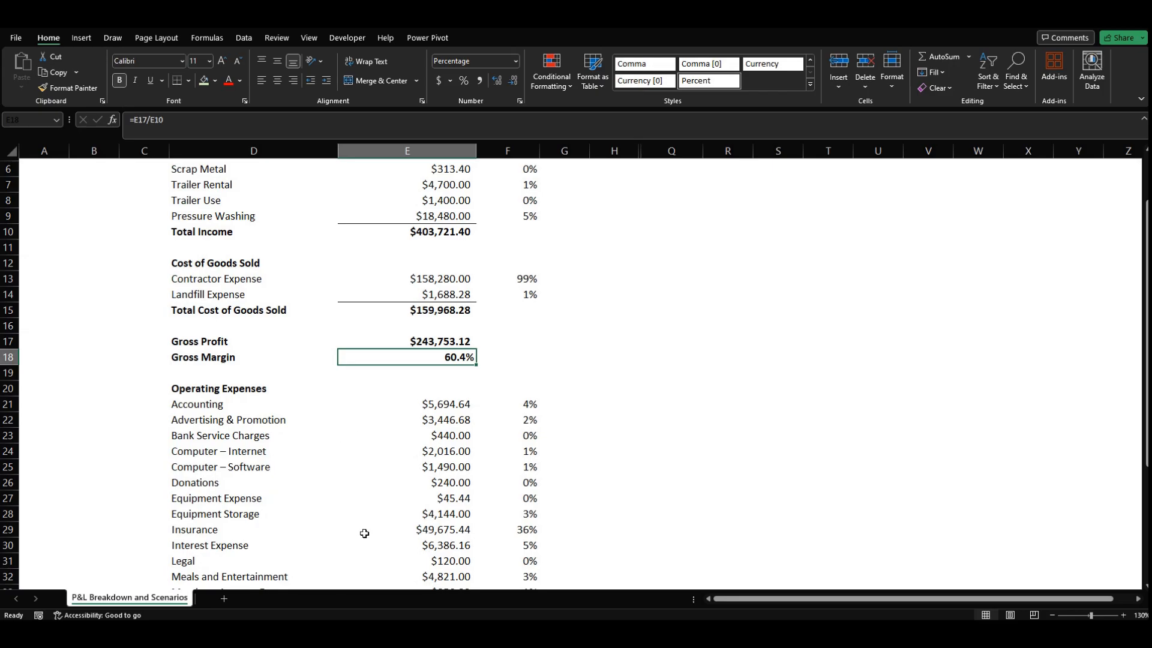
scroll(384, 510, "up", 2)
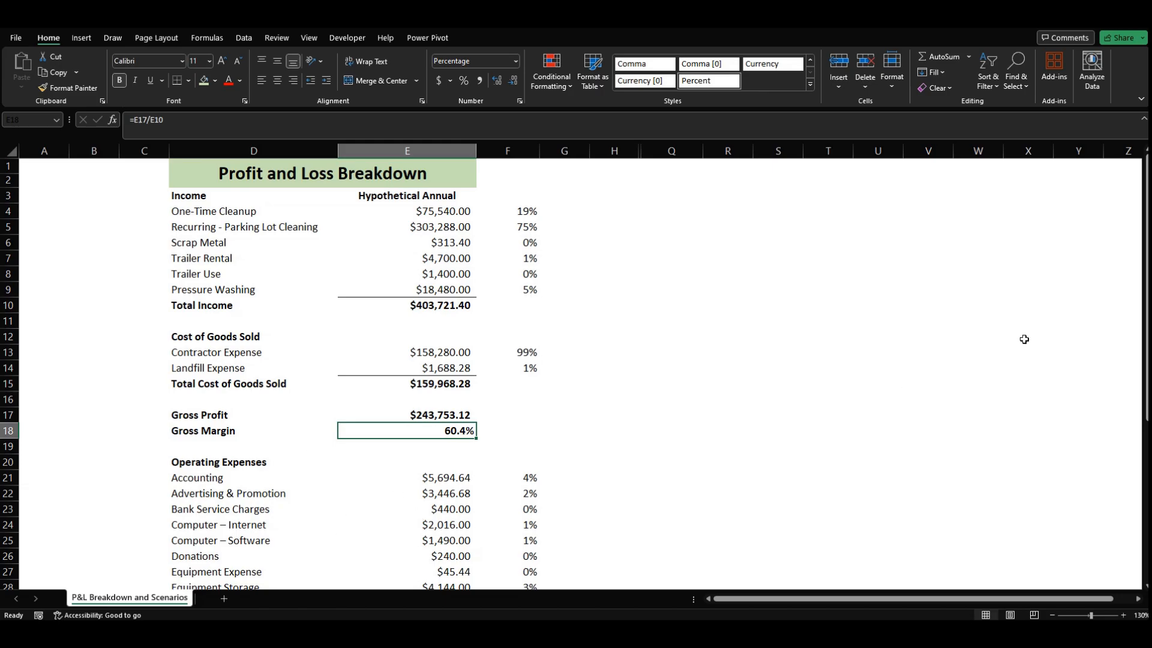
scroll(1134, 295, "down", 5)
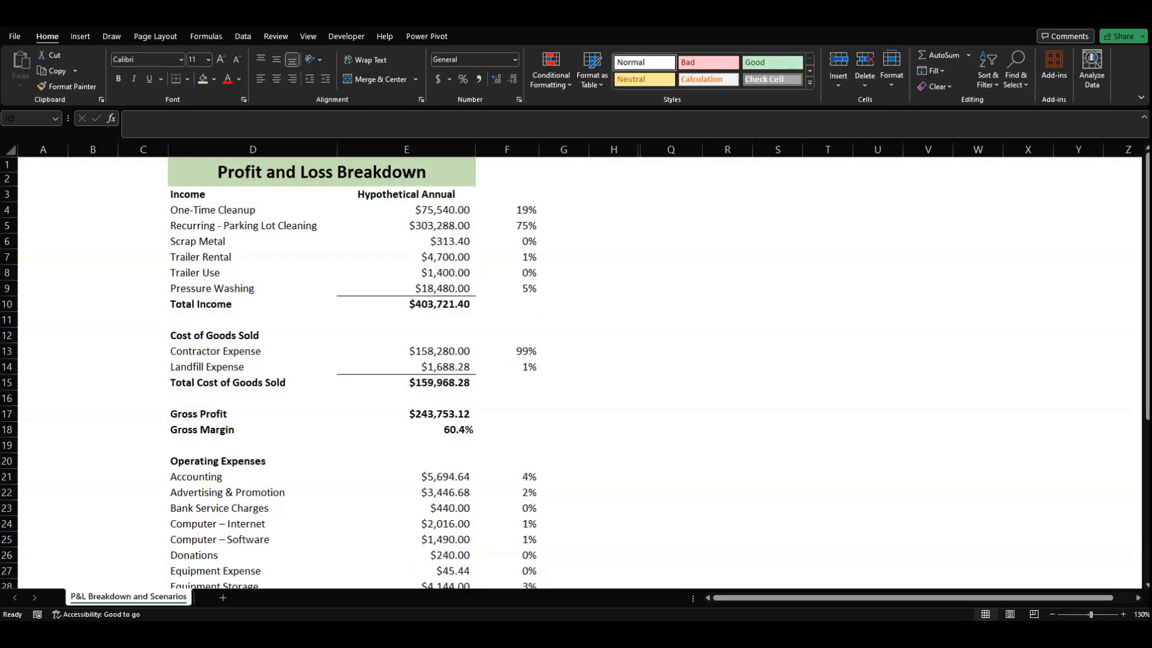
Unhide the columns between H and Q and bring the Current and Projected scenario tables into view
left_click(618, 229)
left_click(600, 211)
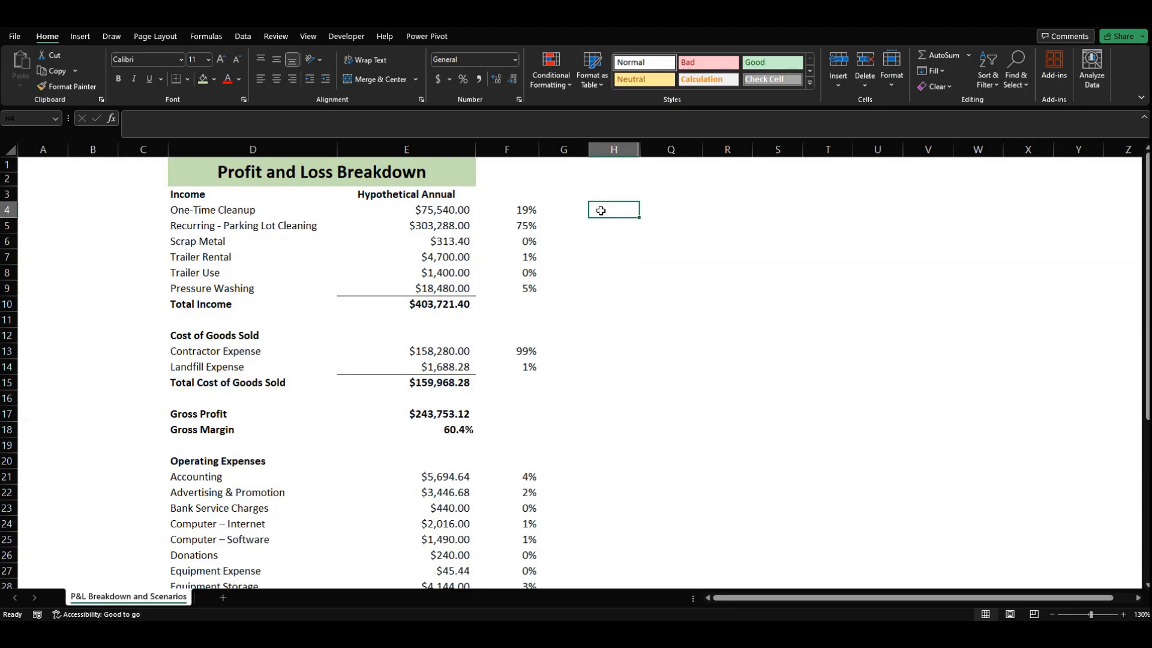
left_click_drag(616, 150, 664, 149)
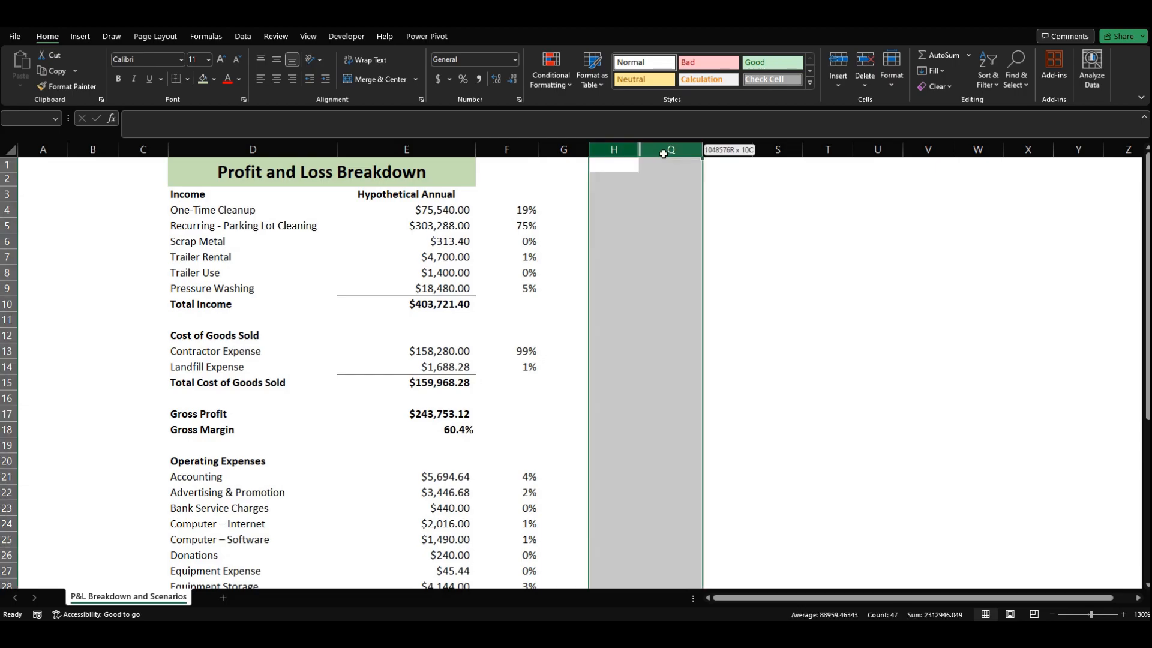
right_click(664, 150)
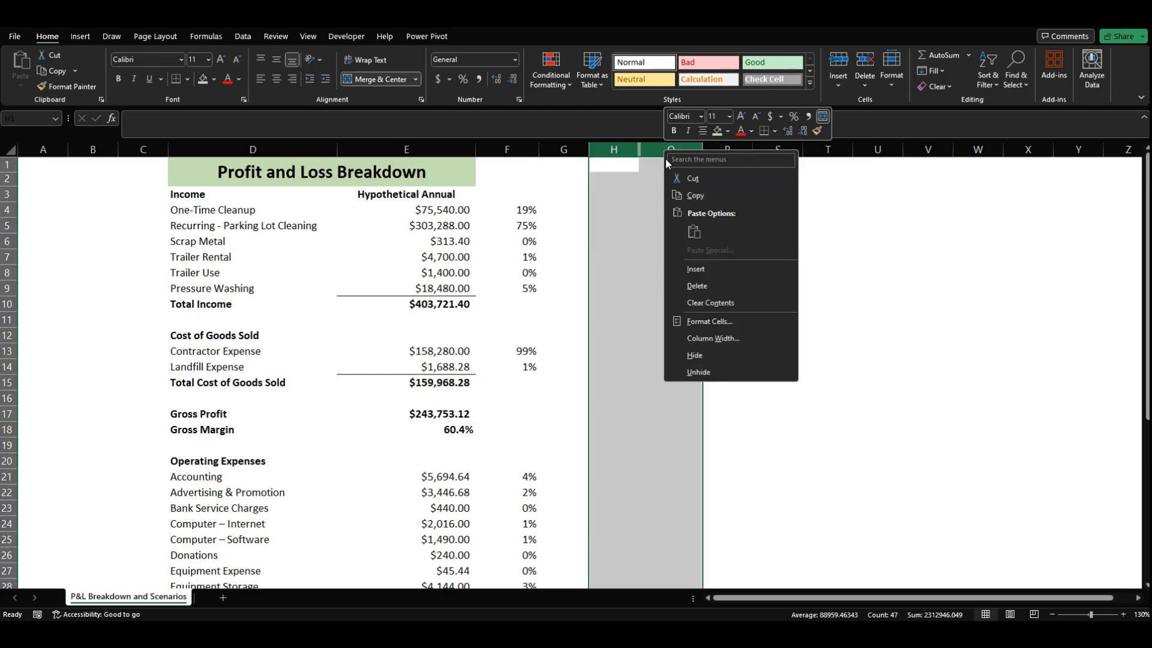
left_click(719, 372)
left_click(689, 367)
left_click_drag(771, 598, 938, 591)
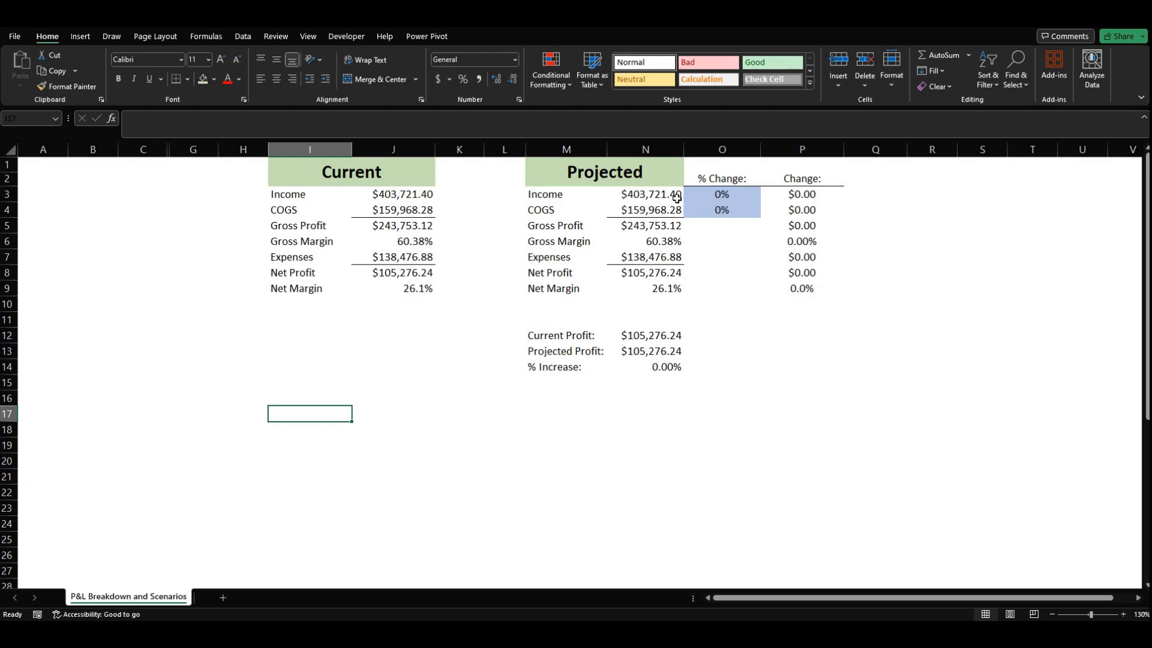
Set the projected Income % Change to 1%
left_click(717, 198)
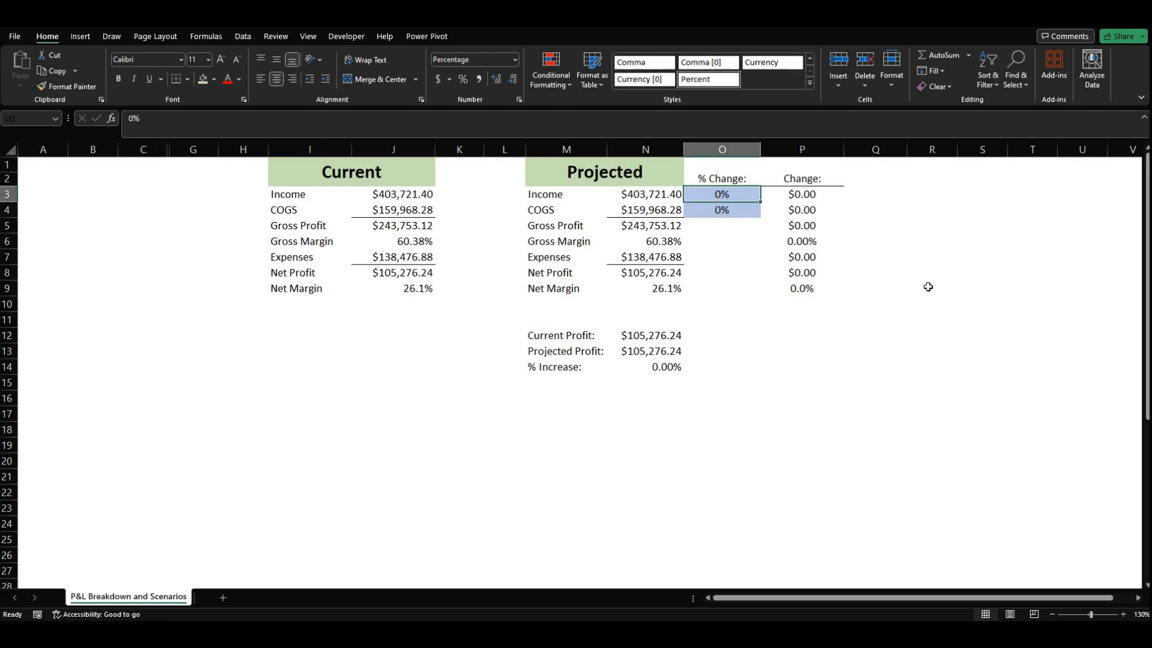
type("1")
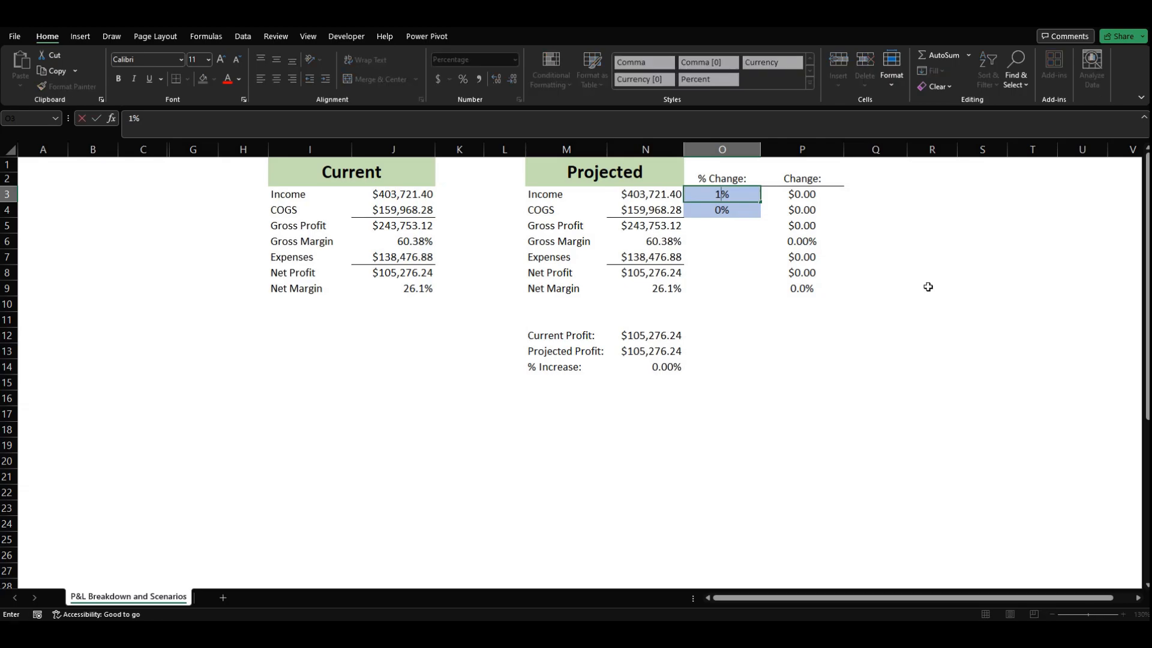
key("Return")
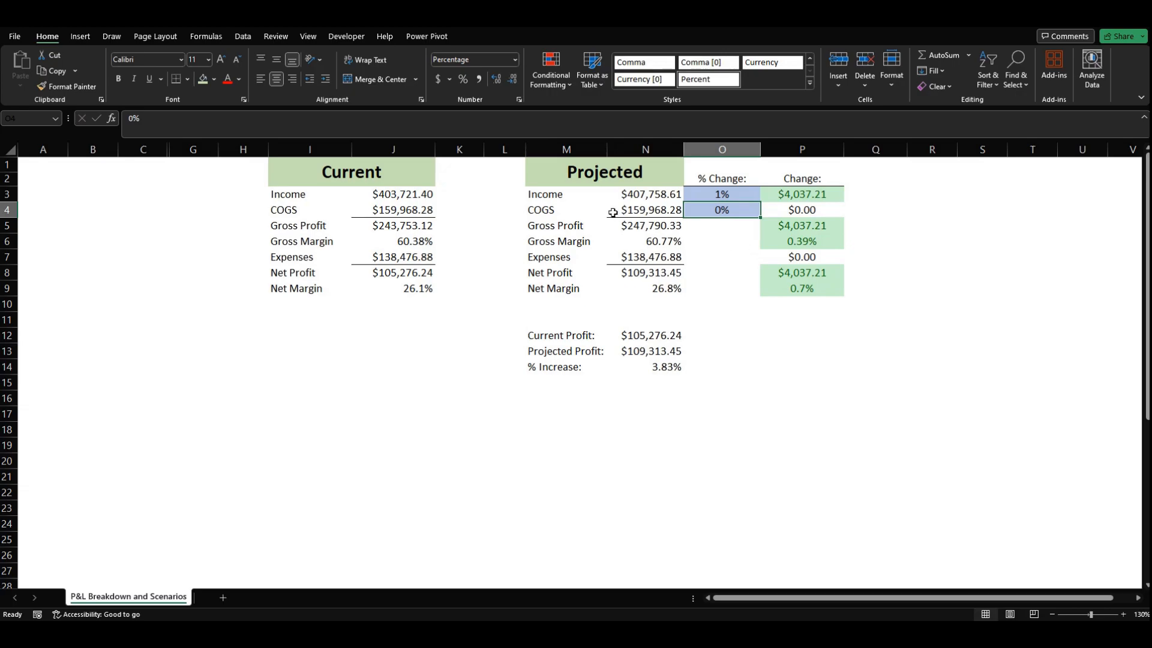
Examine the projected income and its dollar change, then compare the current and projected gross margins
left_click(605, 193)
left_click(608, 194)
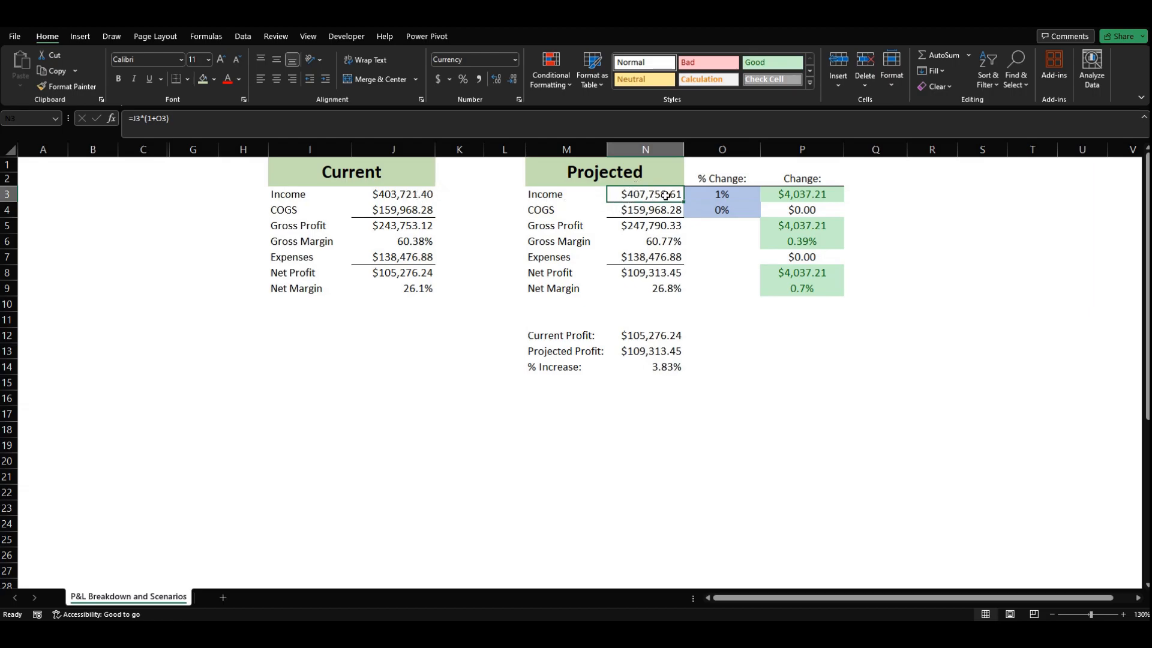
left_click(804, 193)
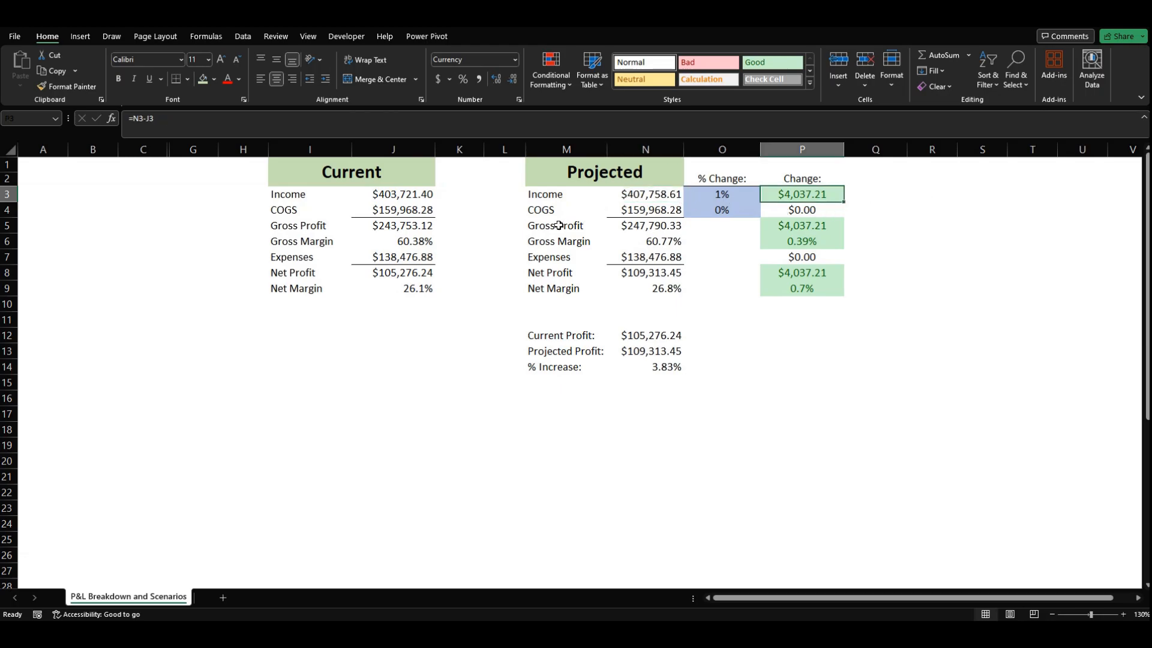
left_click(405, 243)
left_click(630, 244)
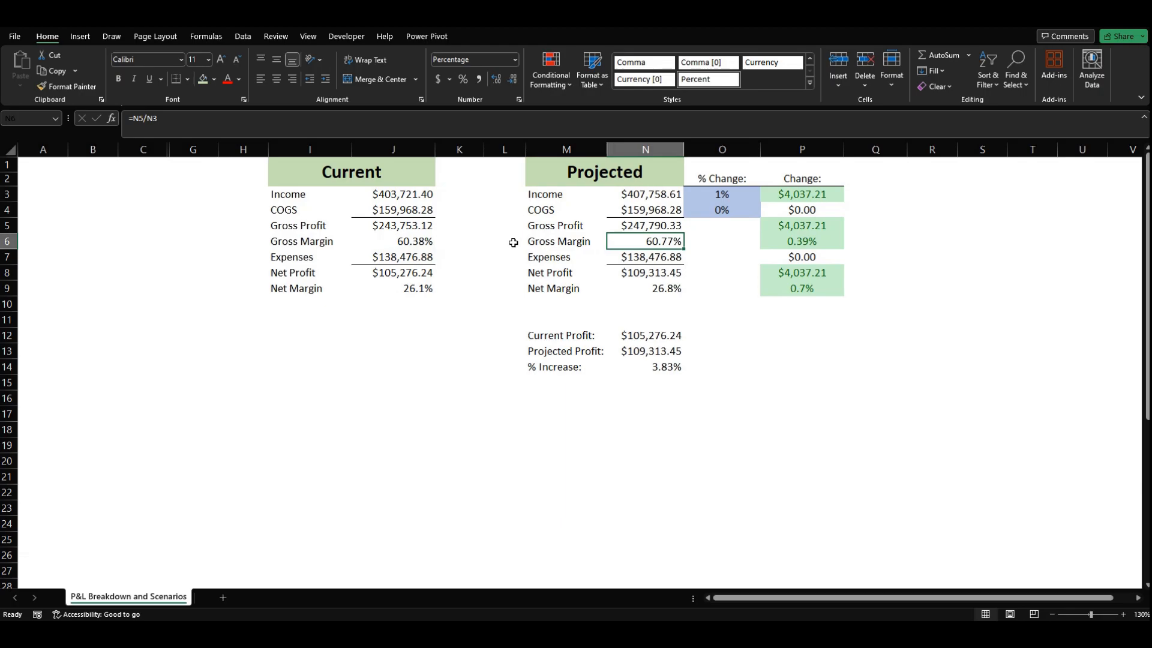
Compare current and projected COGS and Gross Margin, then examine the projected Net Profit change and the % Increase in profit
left_click(432, 211)
left_click(612, 209)
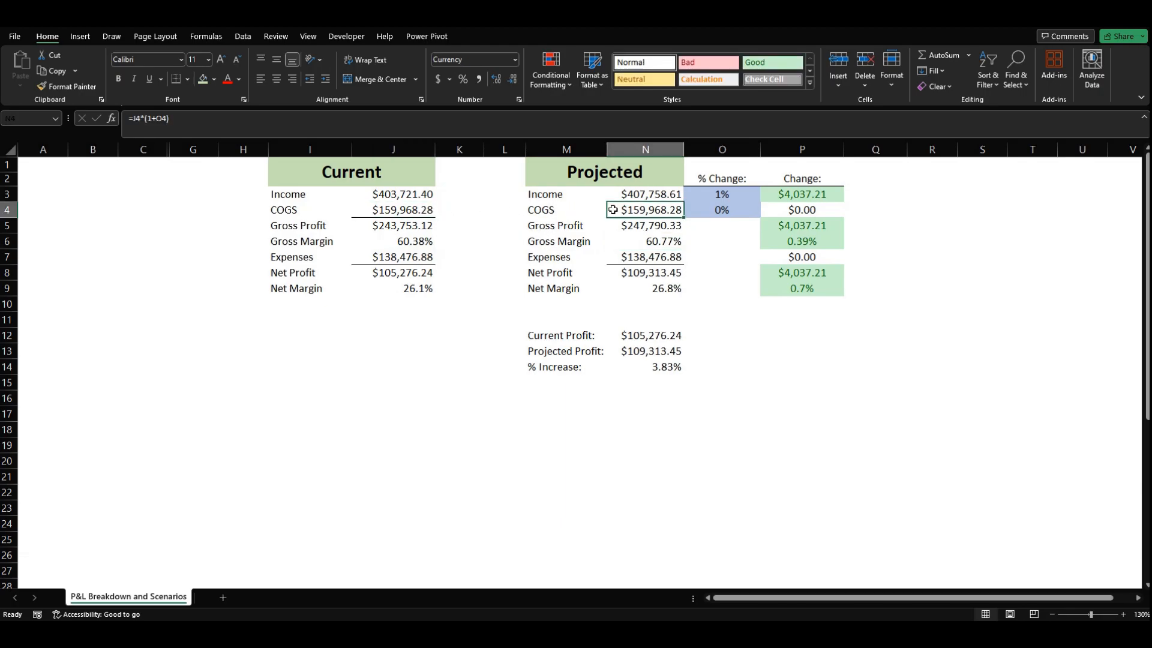
left_click(399, 245)
left_click(648, 243)
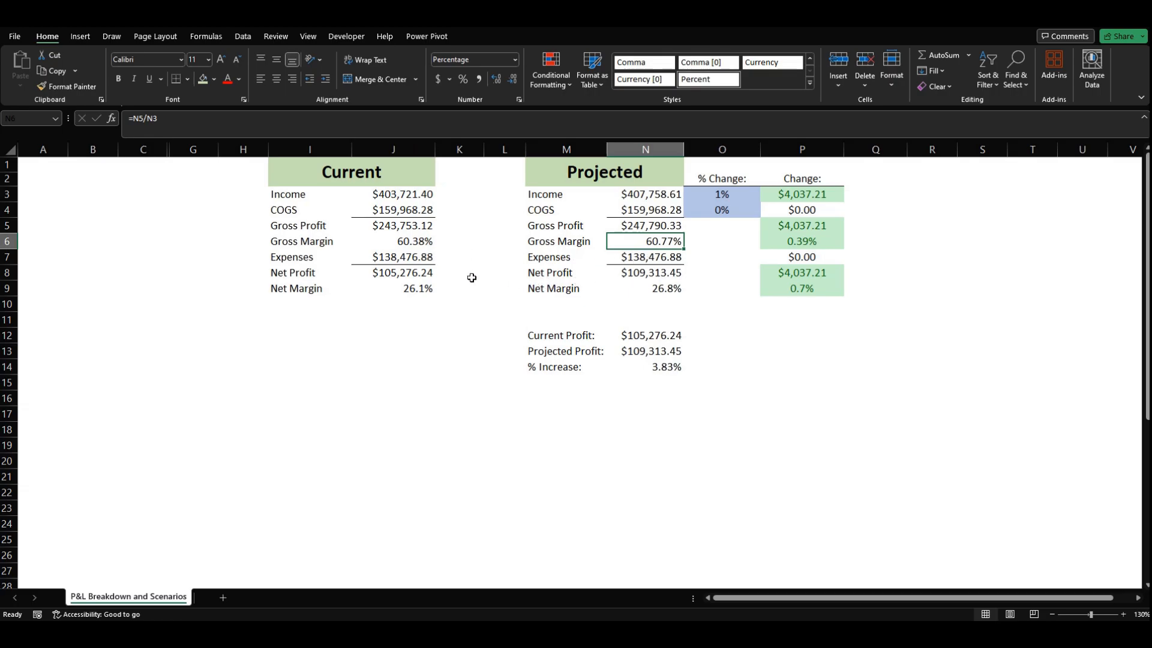
left_click(625, 273)
left_click(780, 276)
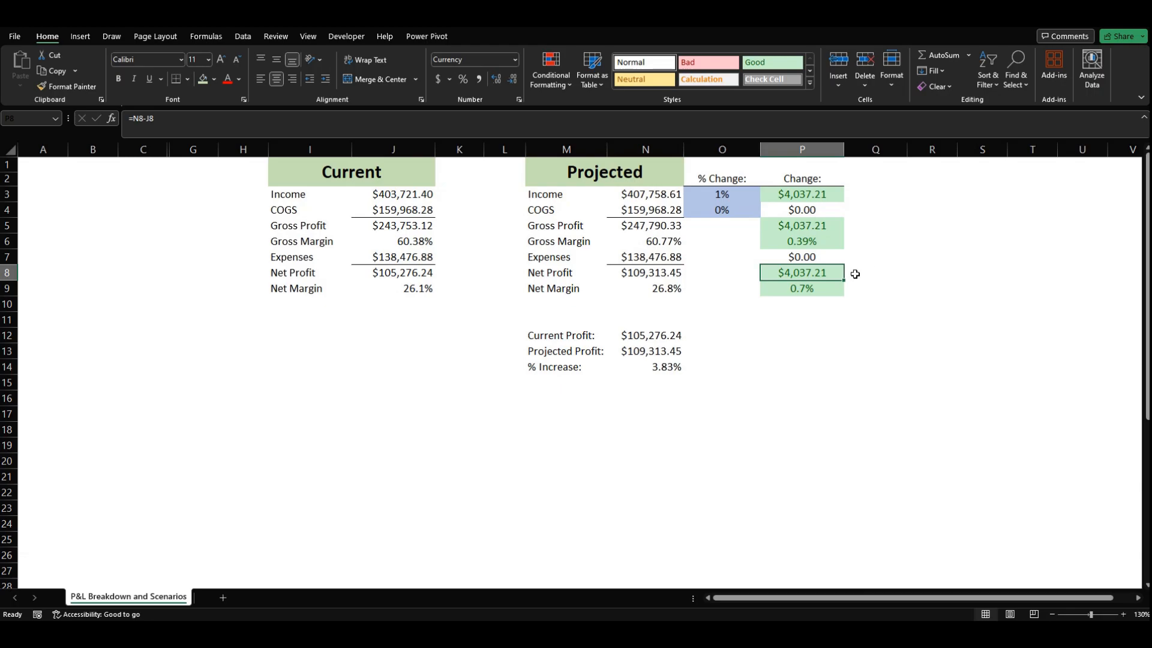
left_click(633, 349)
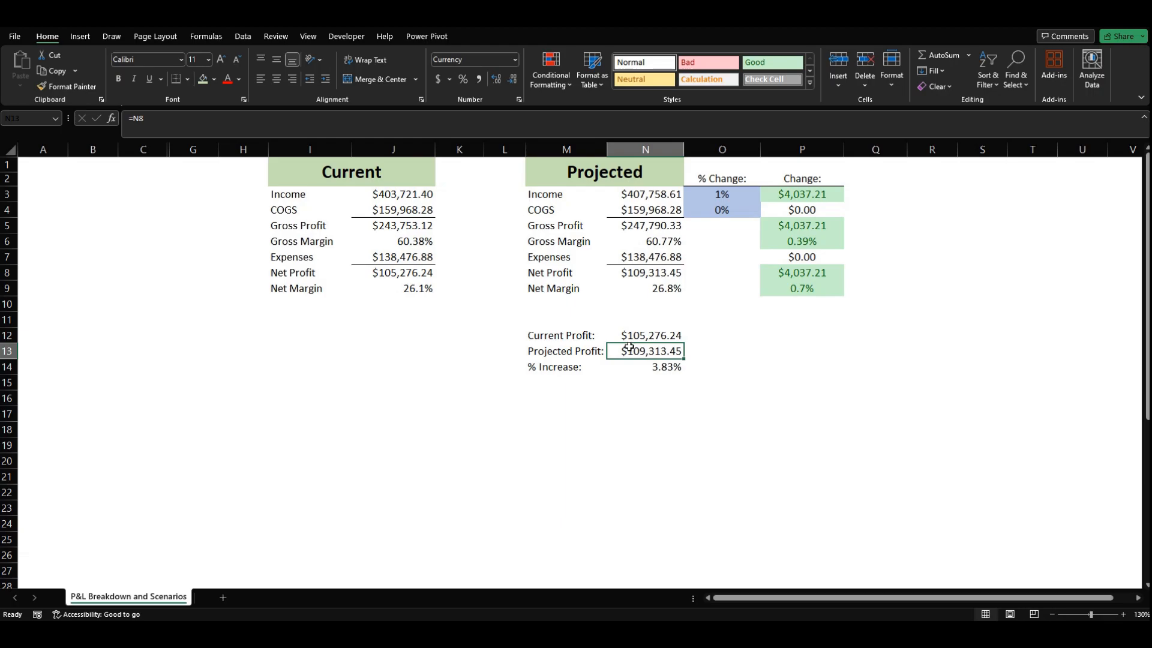
left_click(630, 368)
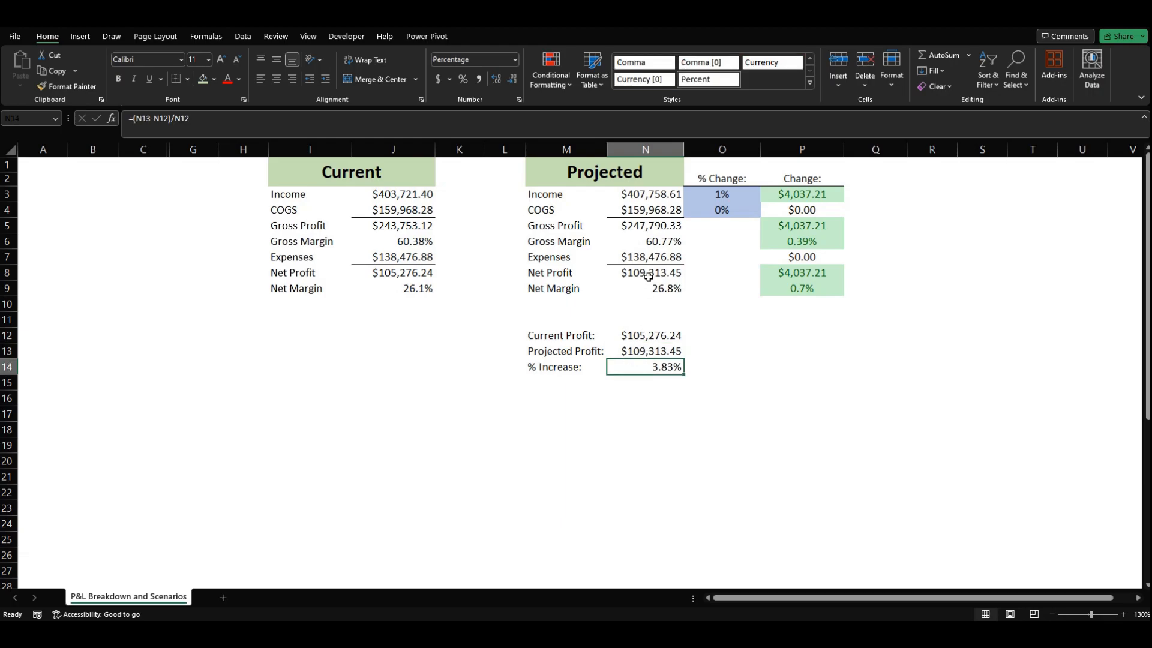
left_click(702, 196)
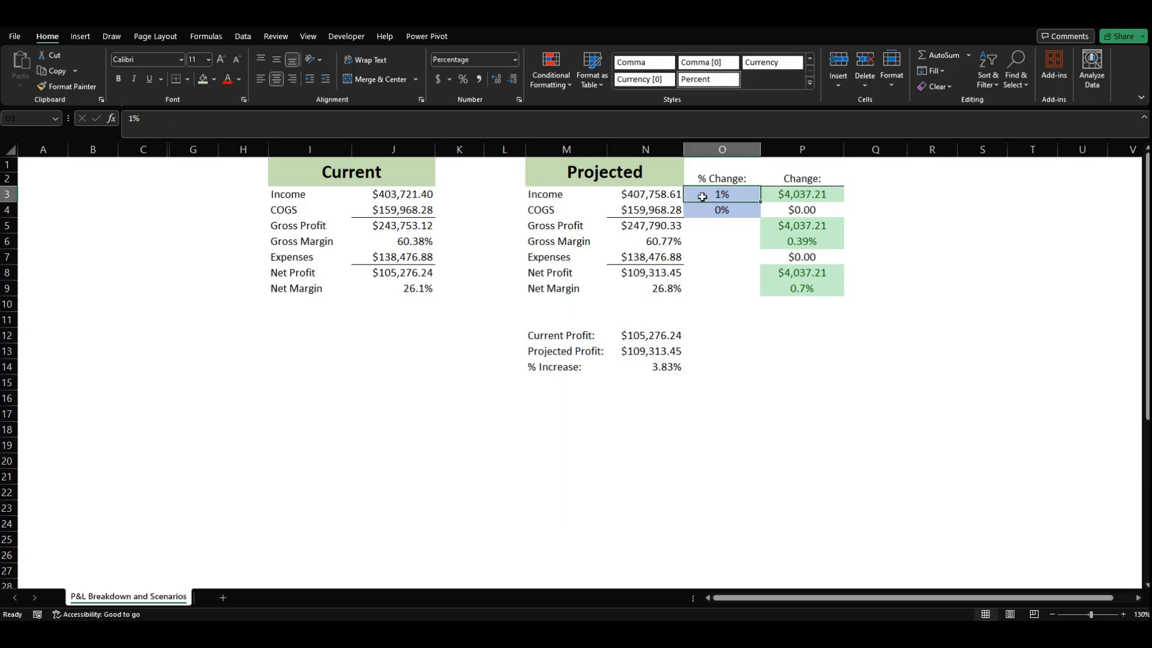
left_click(641, 367)
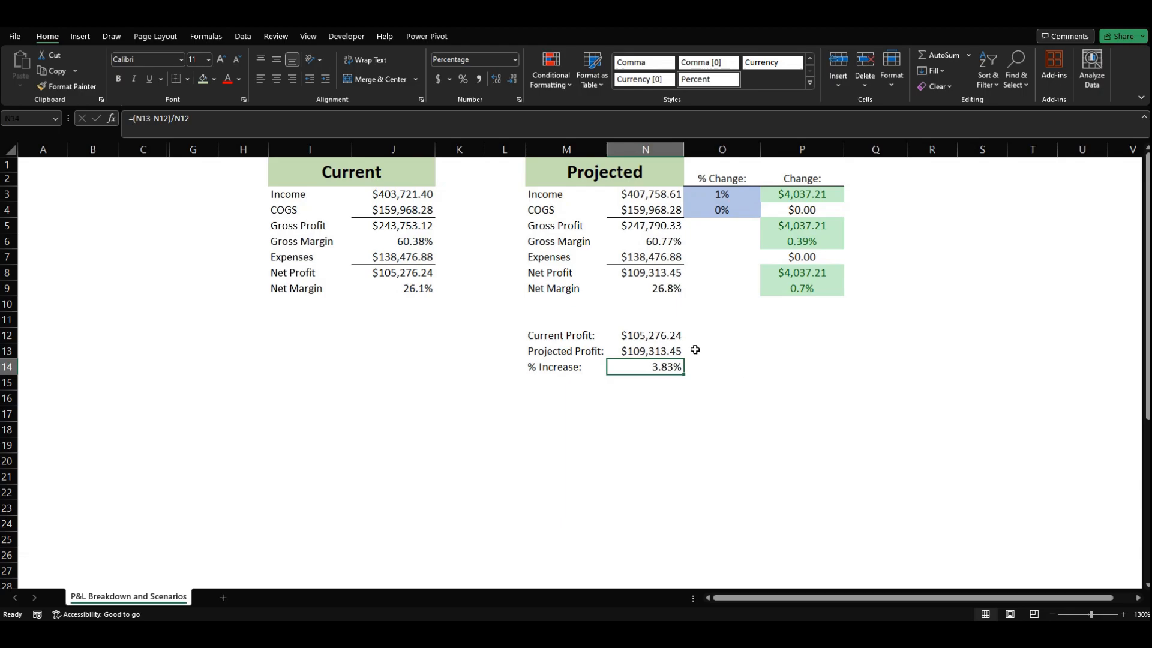
left_click(718, 361)
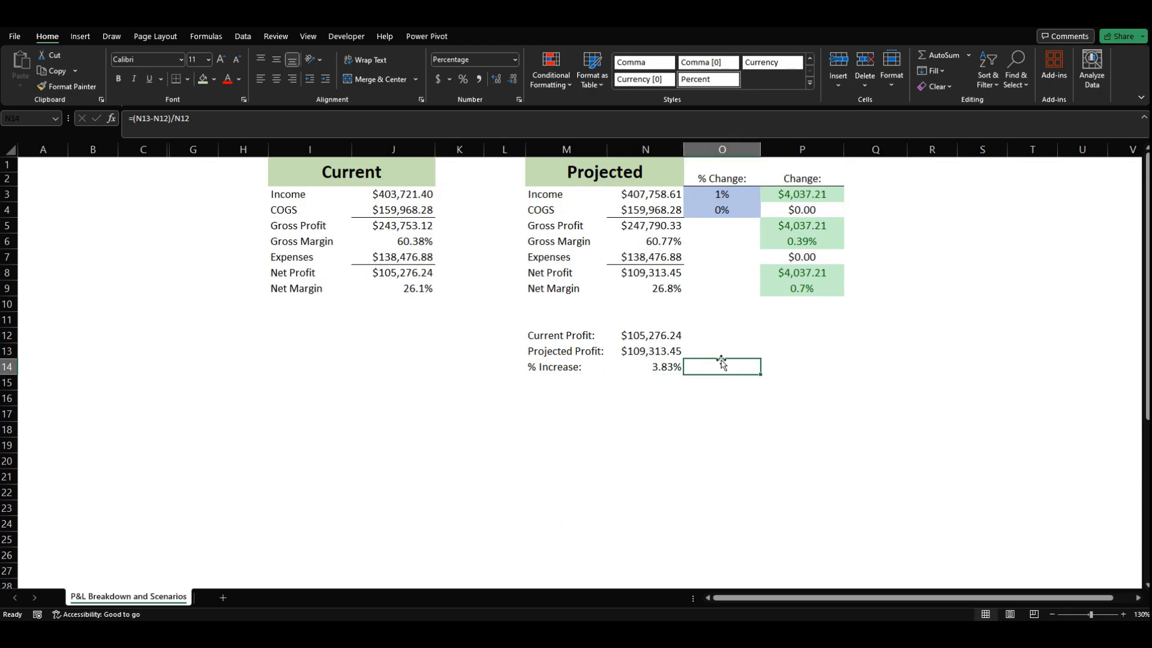
Set the projected Income % Change to 5%
left_click(702, 197)
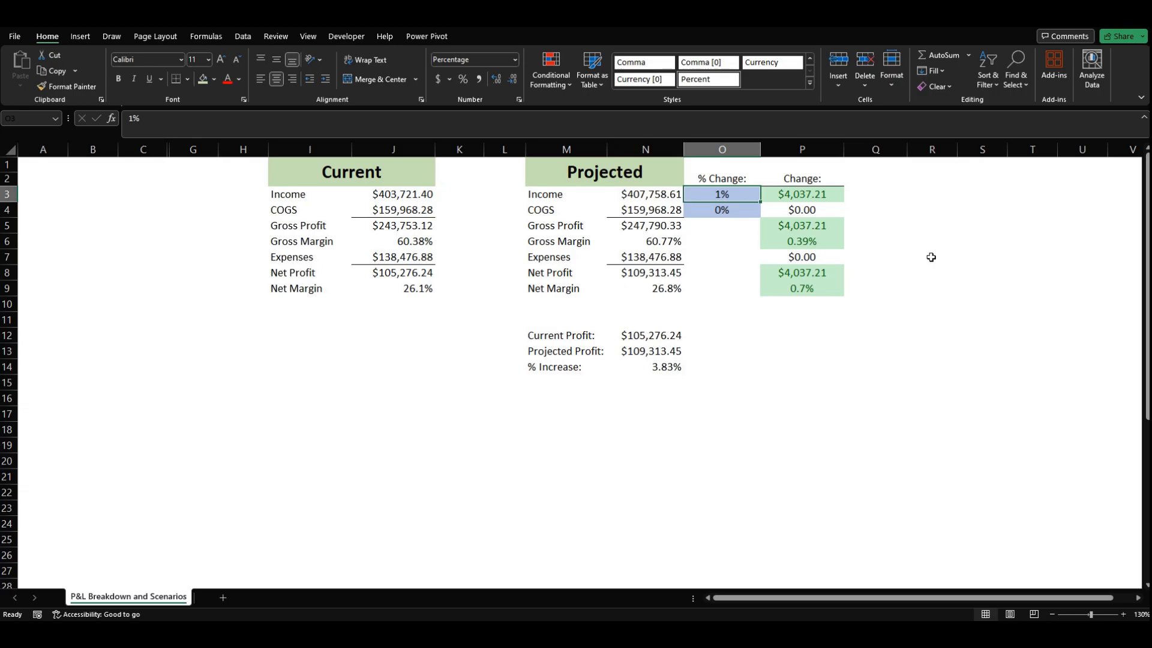
type("5")
key("Return")
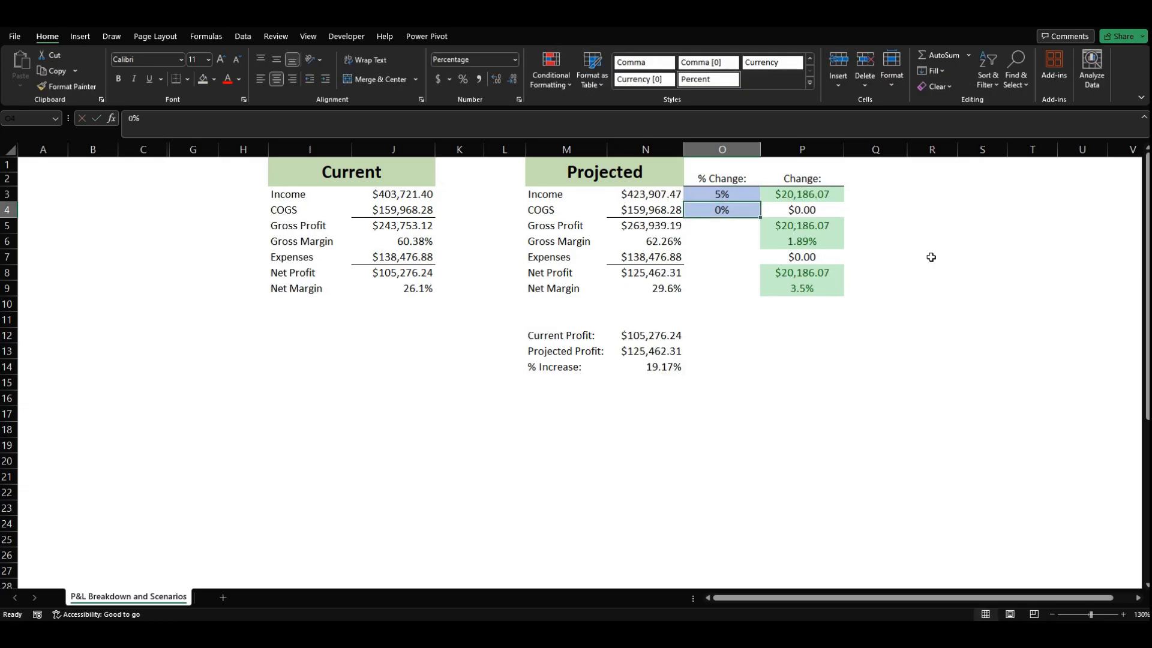
Review how the 5% income change affects projected Income, Gross Margin and the % Increase in profit
left_click(768, 194)
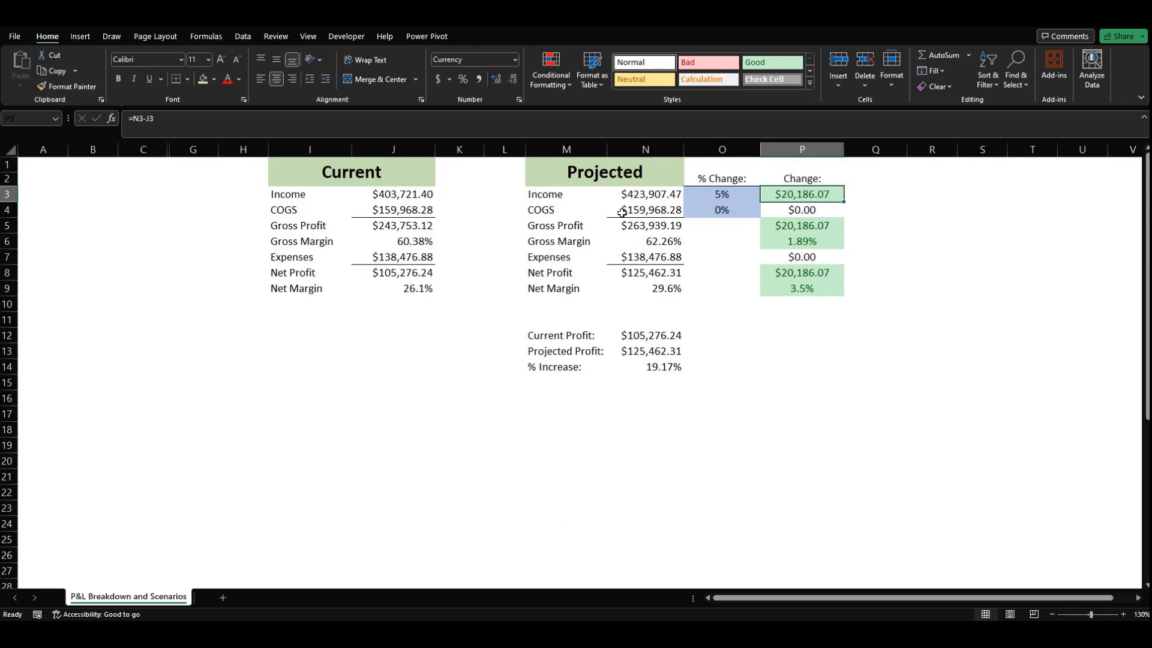
left_click(617, 240)
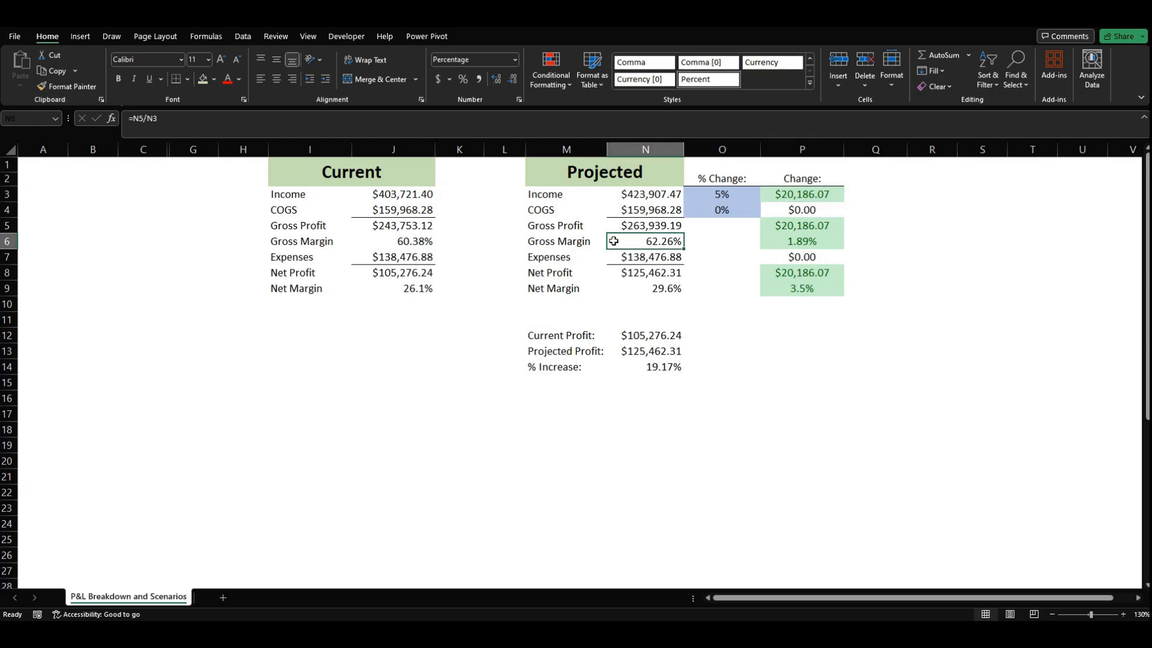
left_click(688, 196)
left_click(653, 196)
left_click(690, 195)
left_click(631, 367)
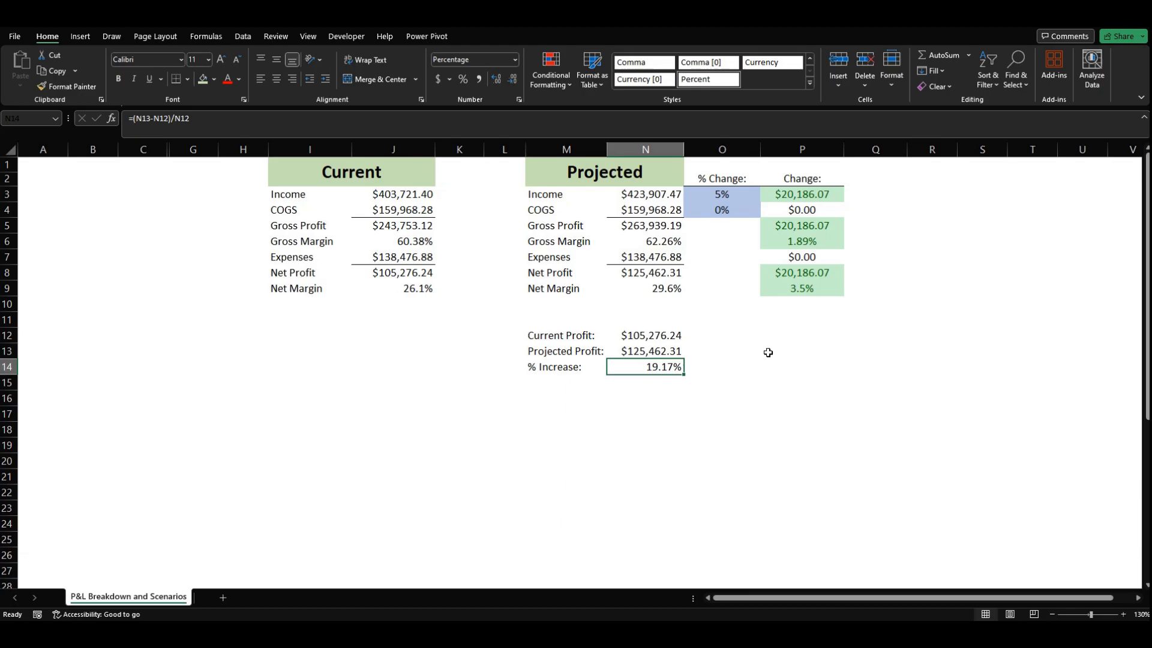
left_click(773, 398)
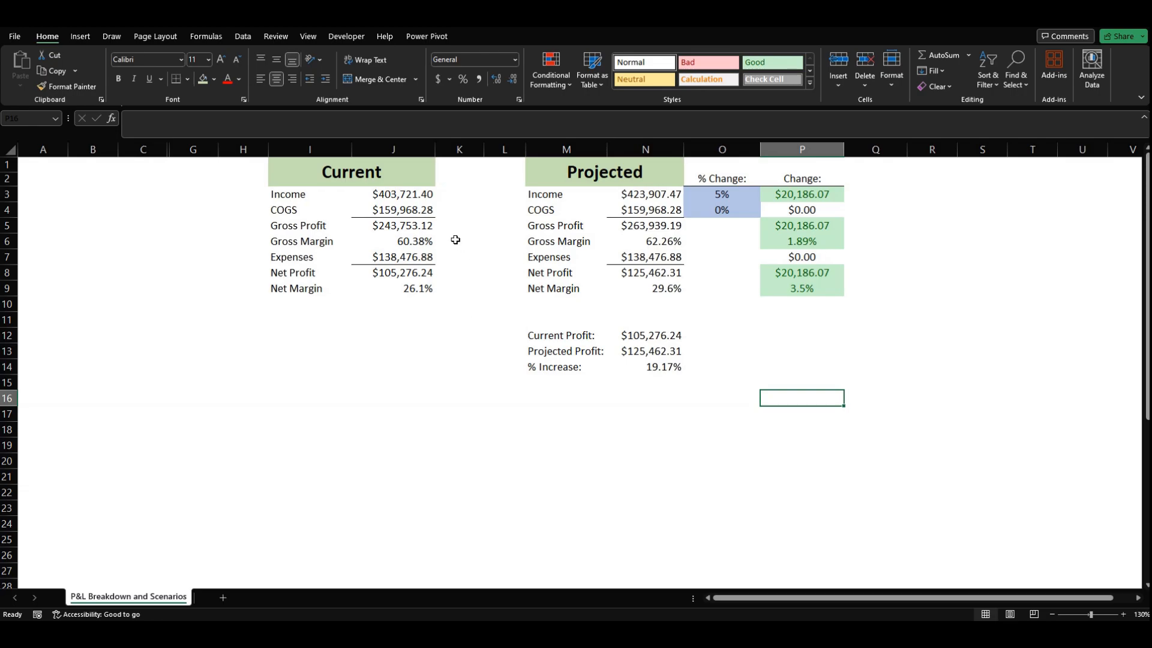
left_click(704, 193)
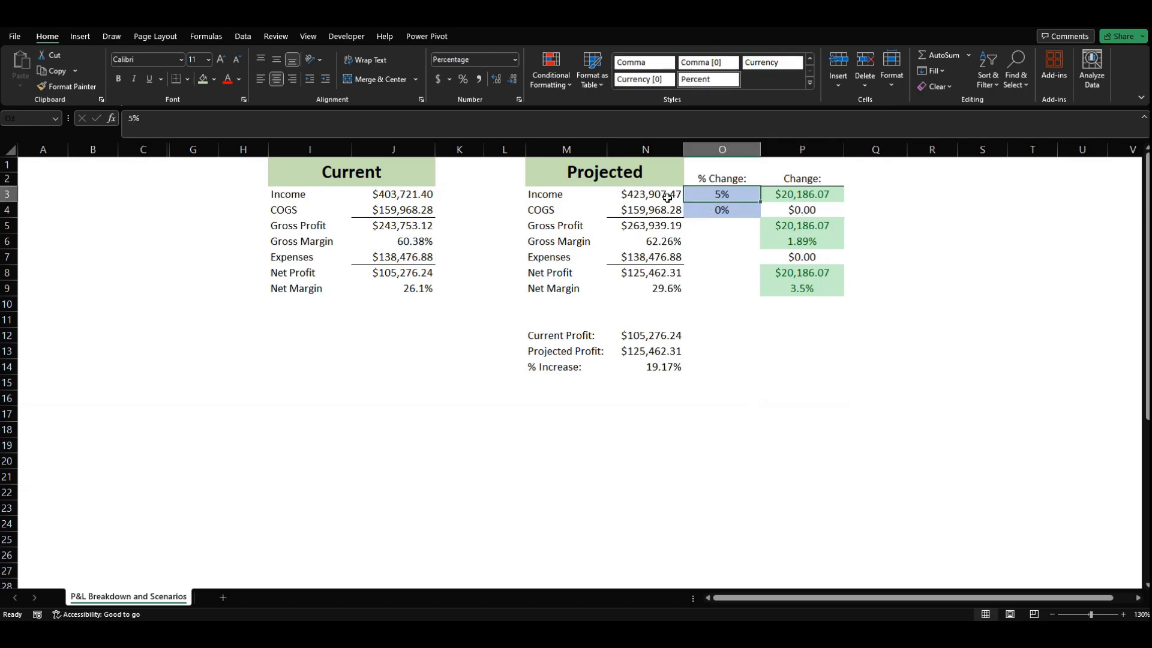
left_click(642, 193)
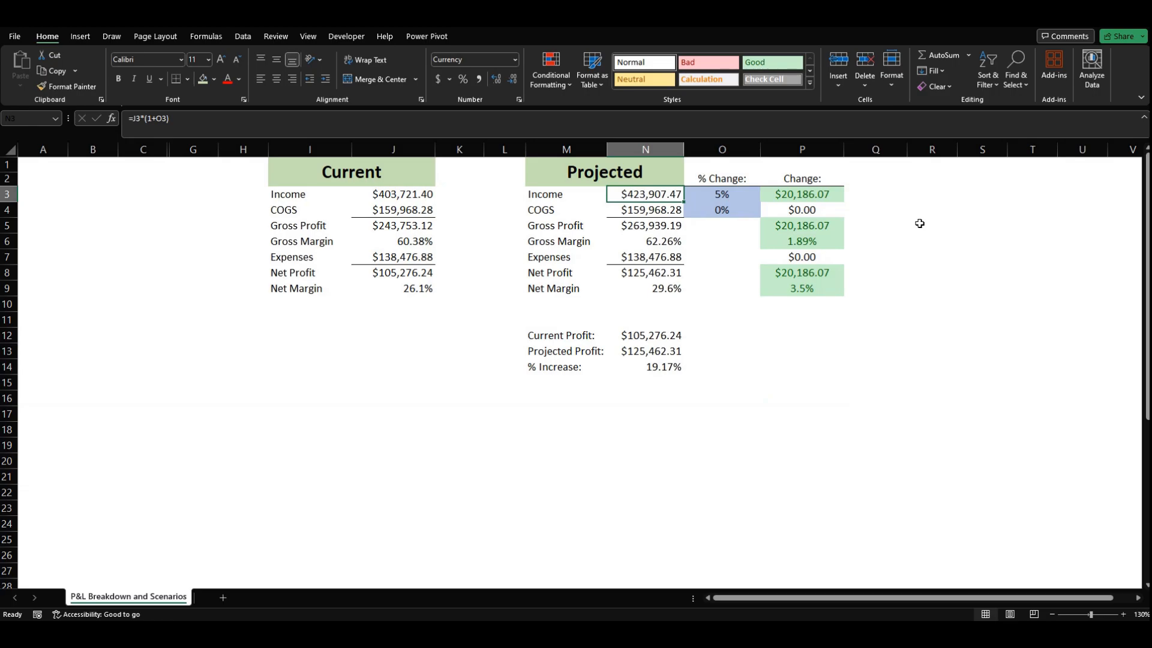
left_click(499, 413)
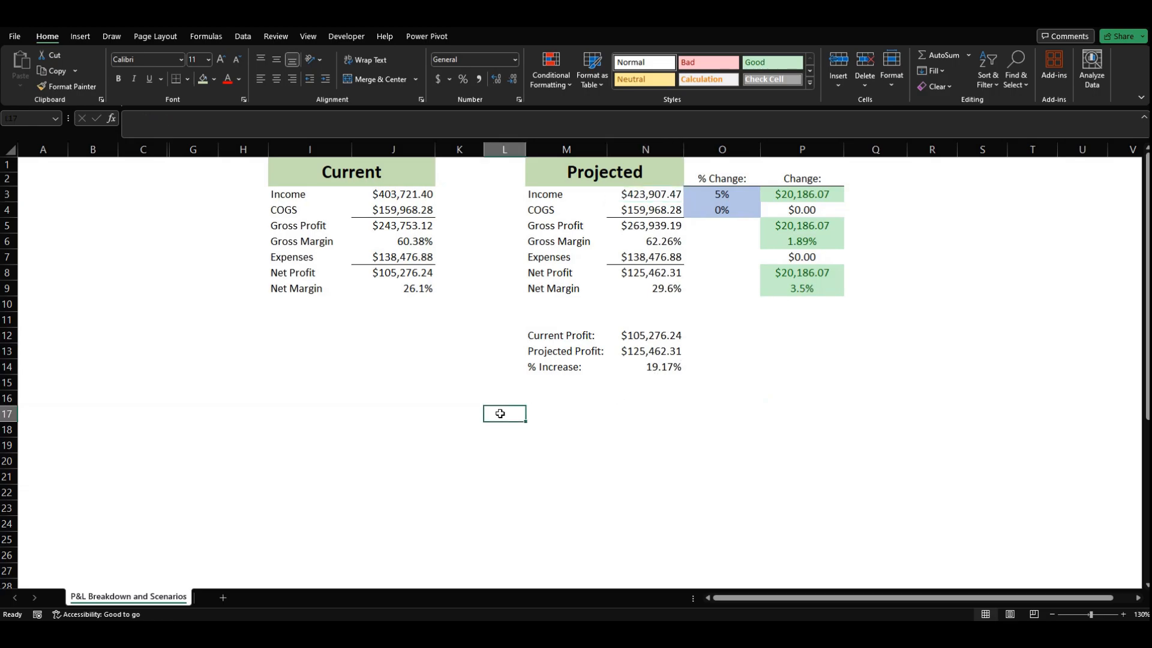